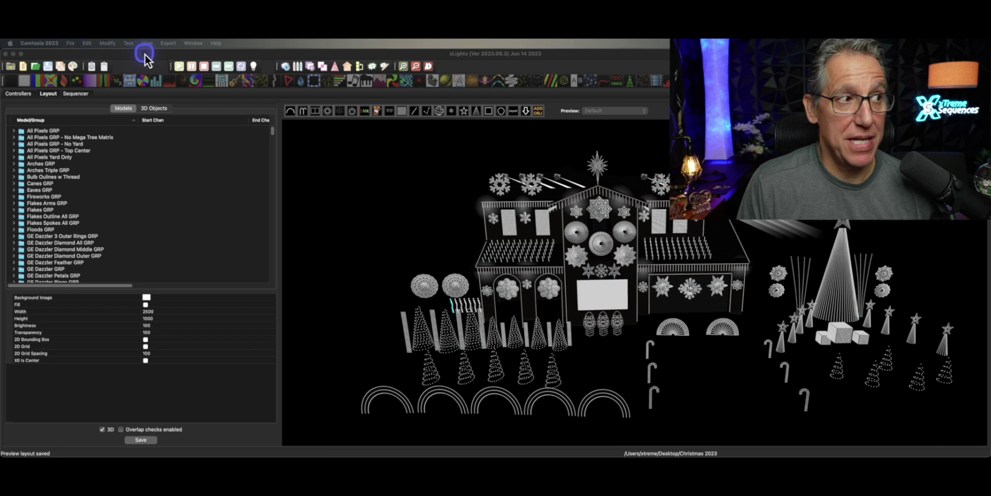
Bring xLights forward and open the Tools menu with Export Models ready to choose
left_click(338, 178)
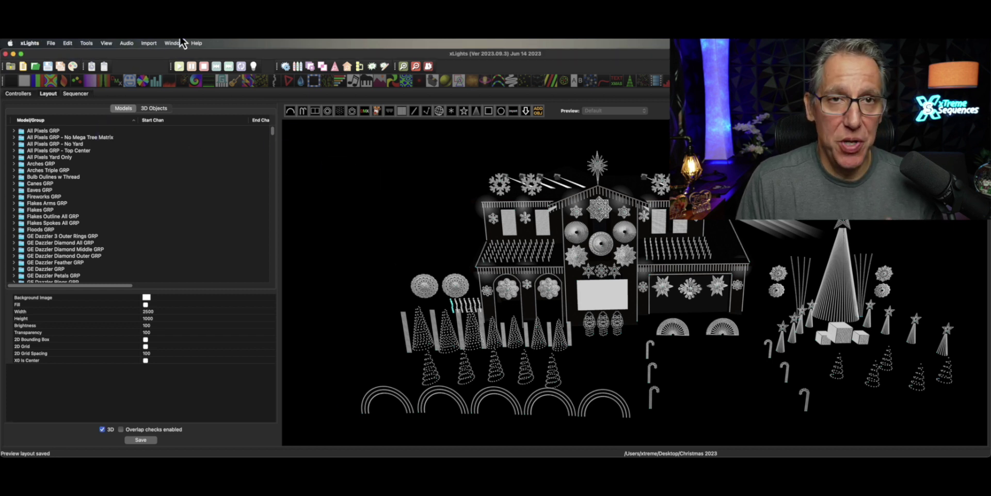
left_click(86, 43)
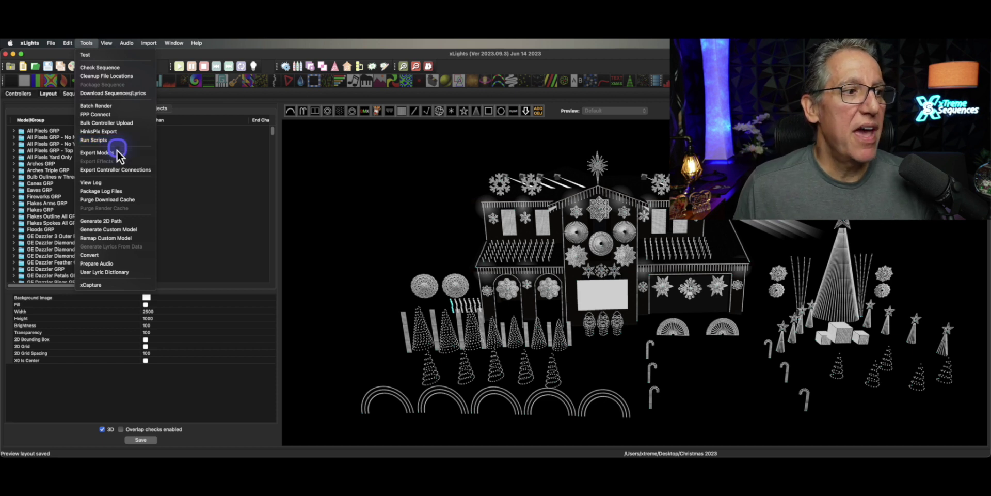
left_click(115, 153)
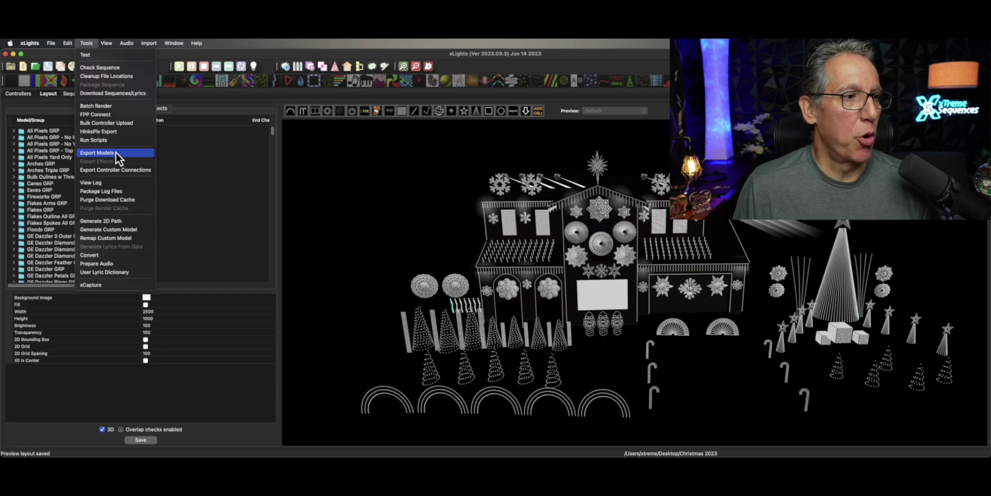
Export all models to an 'Export Models' spreadsheet saved on the Desktop
left_click(116, 152)
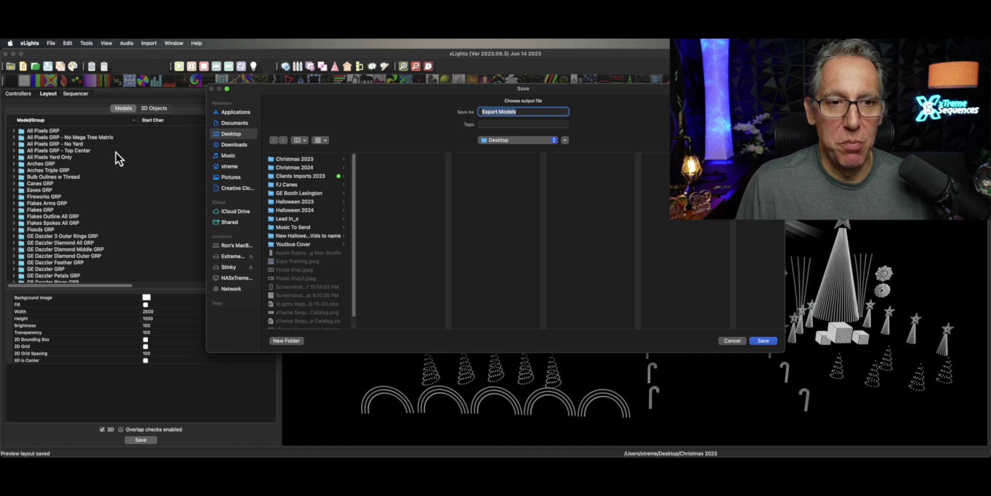
left_click(763, 340)
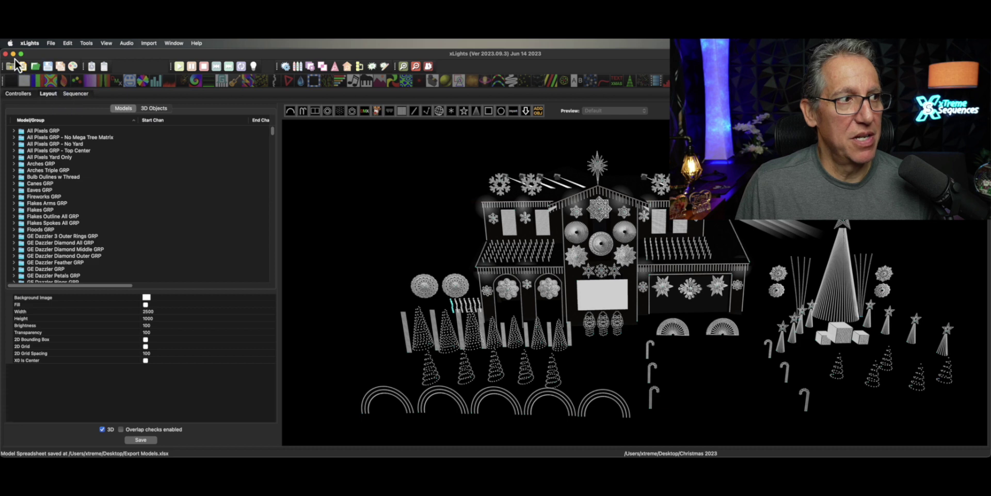
Minimize xLights, open Export Models.xlsx from the desktop in Excel, and enlarge its window
left_click(13, 54)
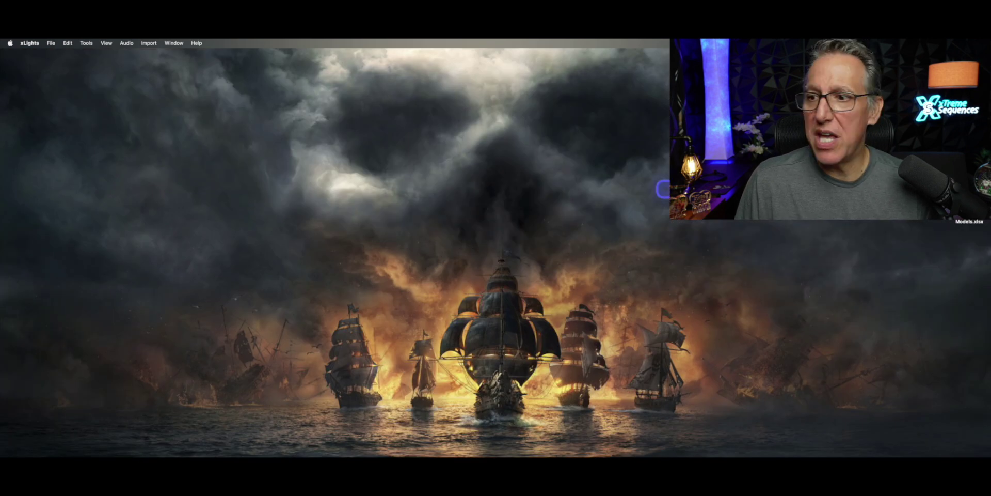
left_click(973, 222)
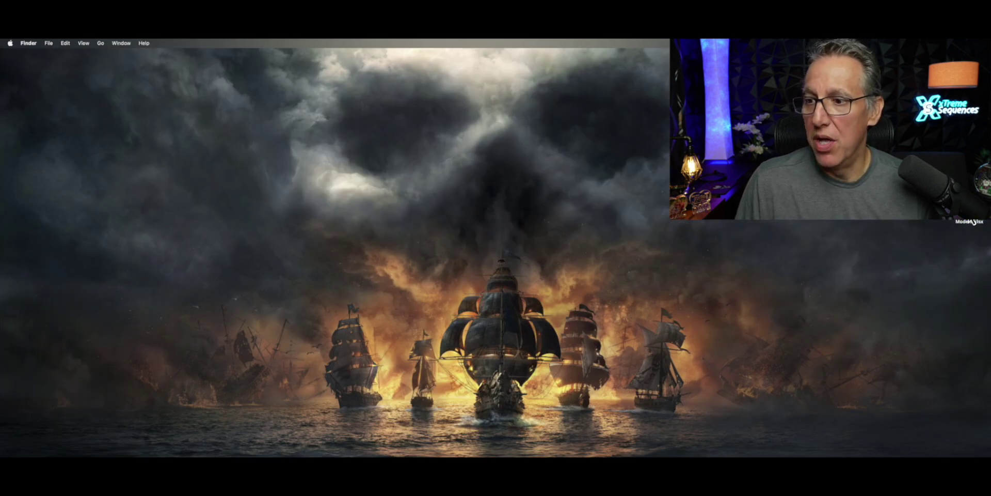
double_click(972, 221)
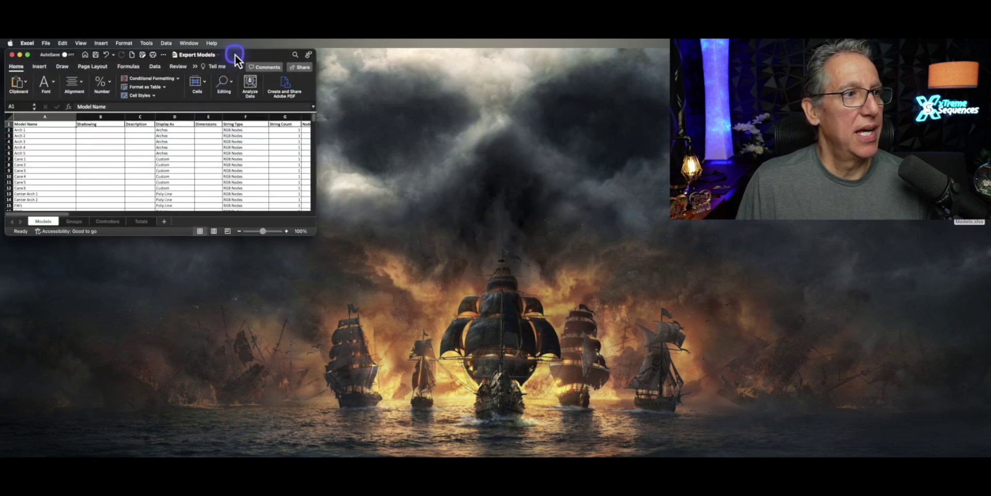
left_click_drag(235, 55, 312, 70)
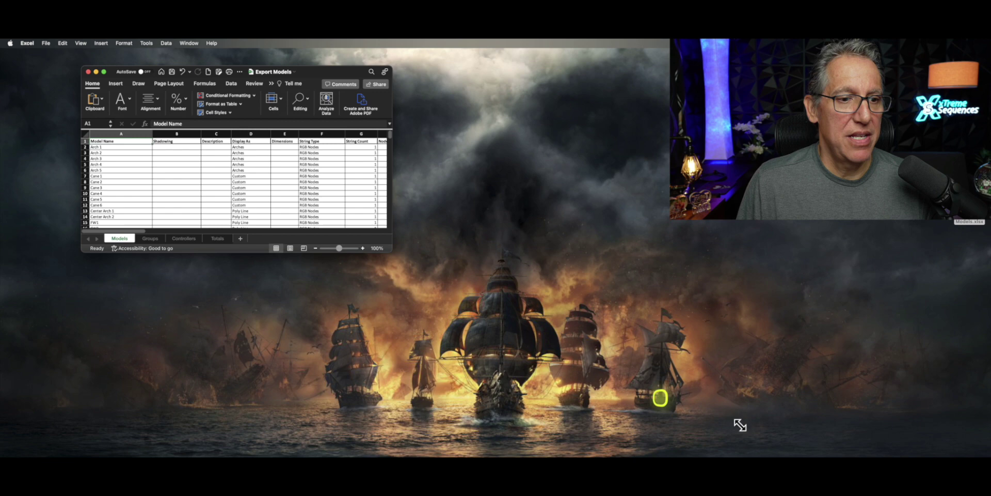
left_click_drag(741, 425, 812, 432)
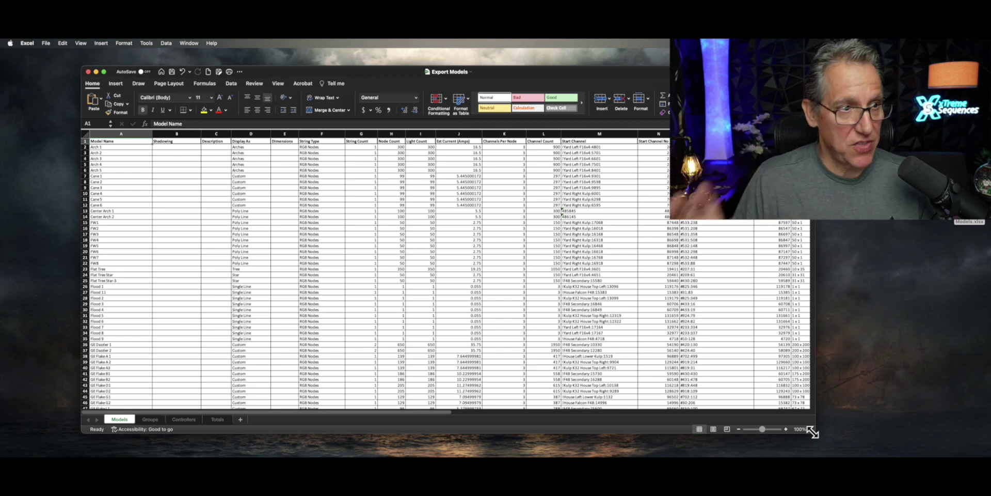
Scroll right and select the Connection Protocol and Connection Attributes columns (T:U)
left_click(799, 451)
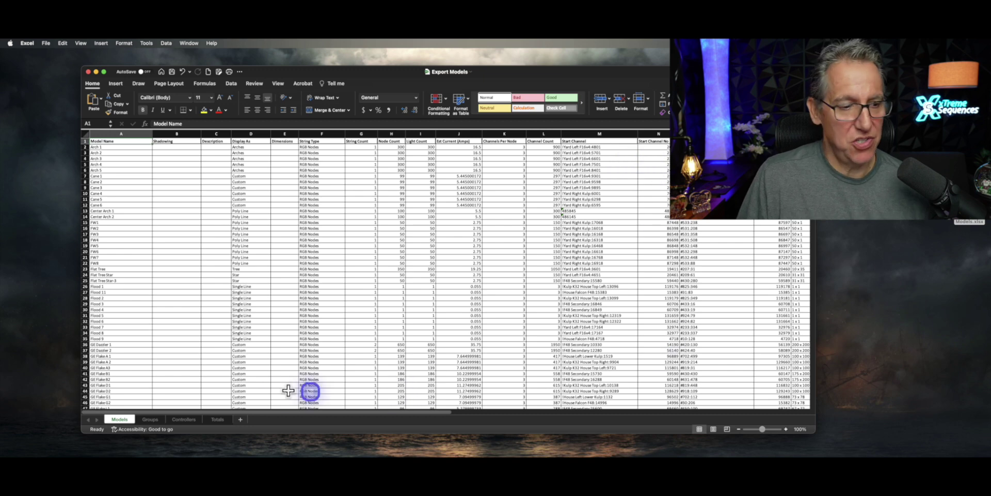
left_click_drag(448, 413, 544, 413)
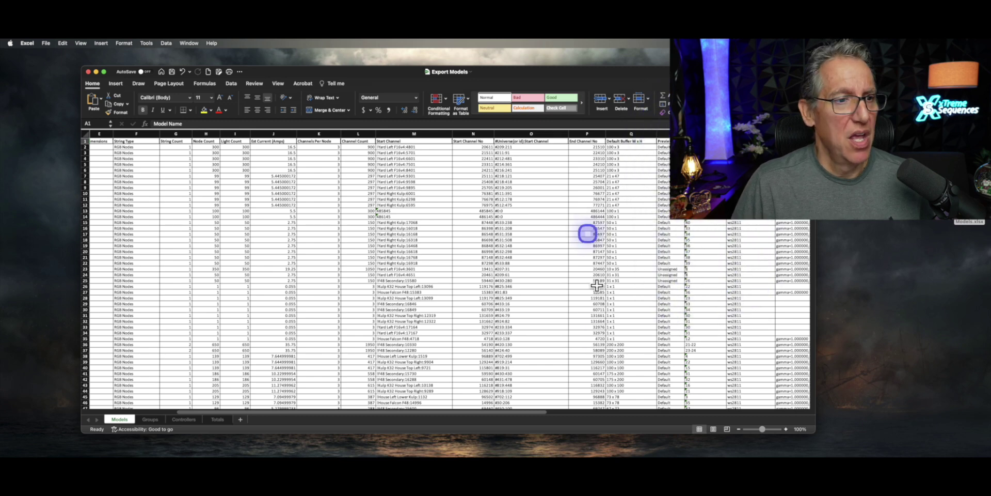
left_click_drag(518, 413, 655, 416)
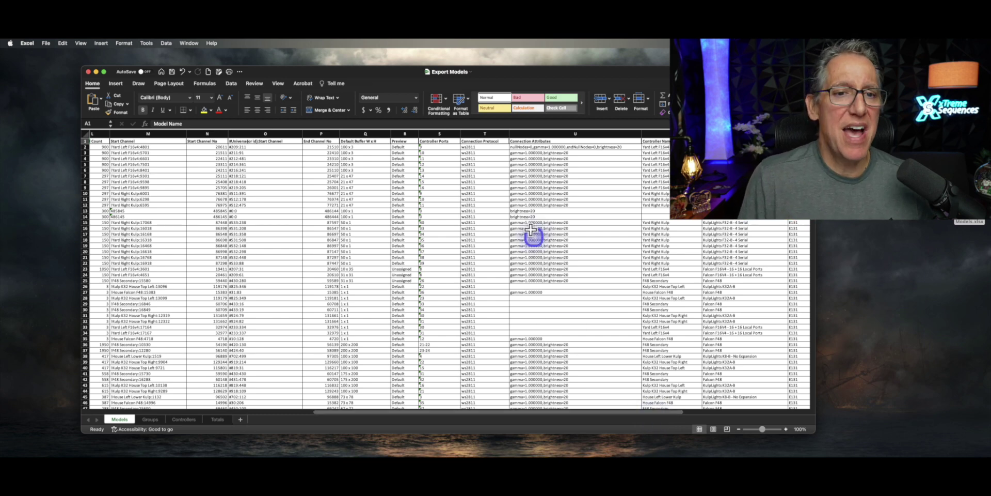
left_click(529, 137)
left_click_drag(528, 137, 615, 135)
left_click(493, 134)
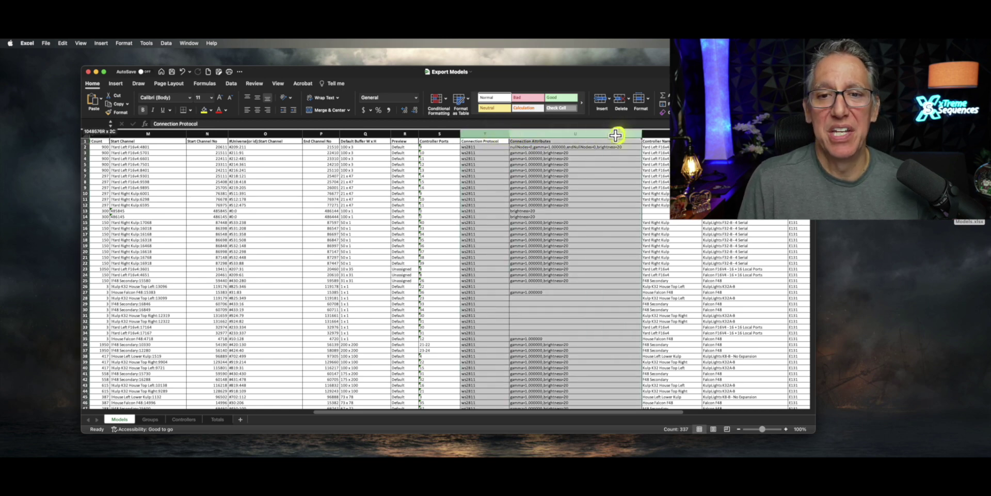
Delete the Connection Protocol and Connection Attributes columns
right_click(584, 149)
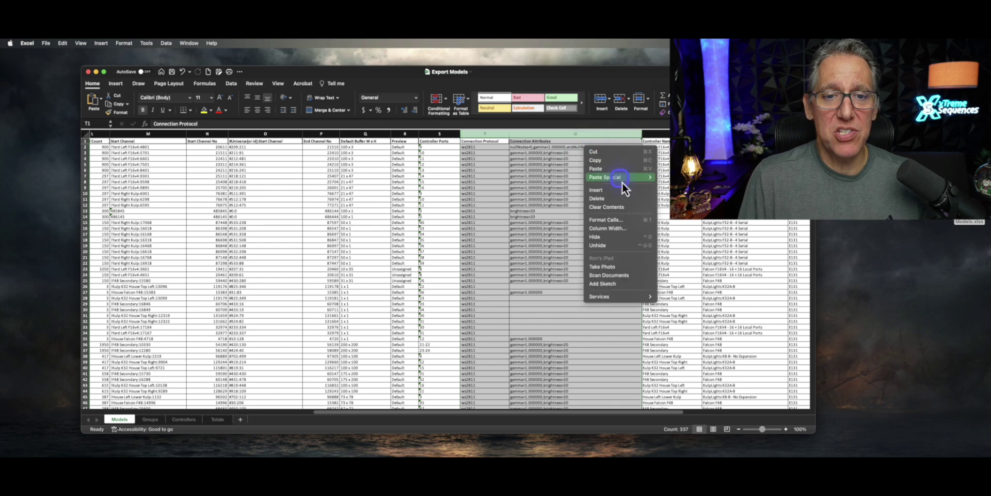
left_click(622, 199)
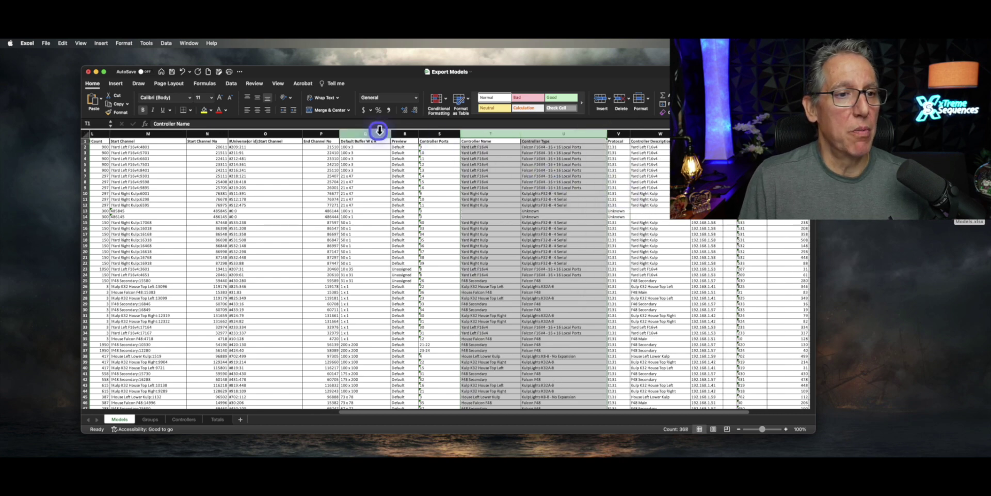
scroll(407, 279, "down", 2)
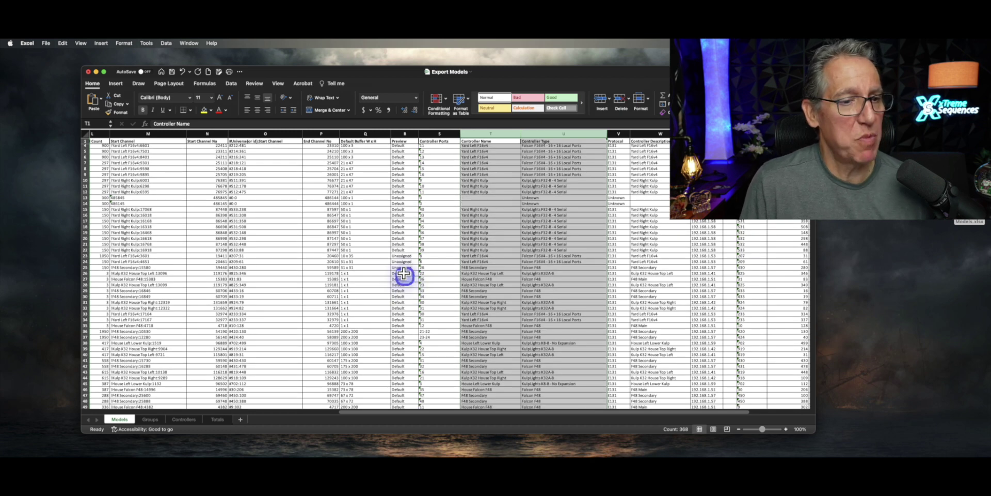
Select the End Channel No and Default Buffer columns
left_click(400, 256)
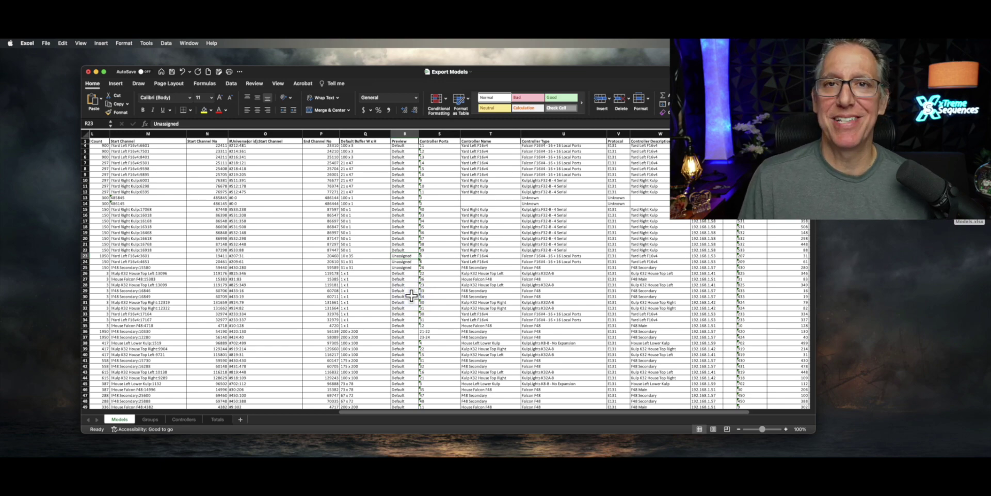
scroll(411, 295, "down", 20)
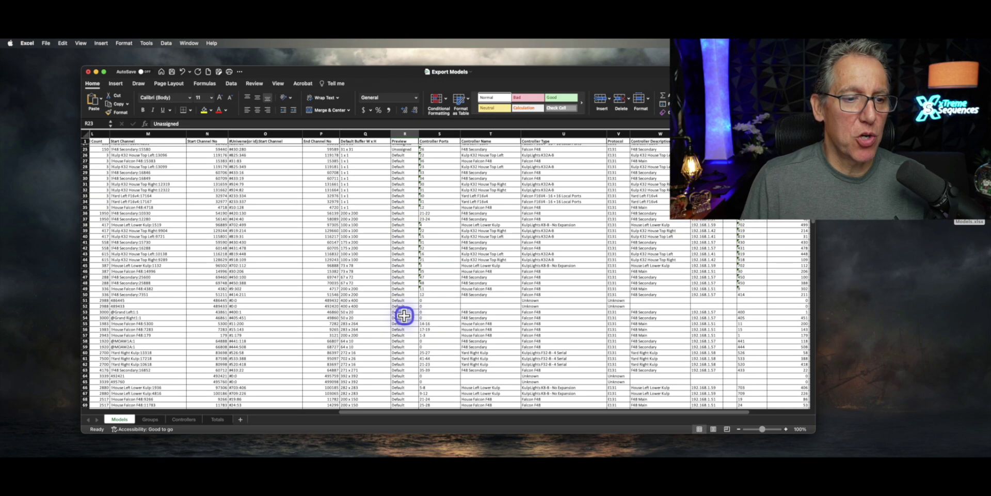
scroll(407, 293, "up", 20)
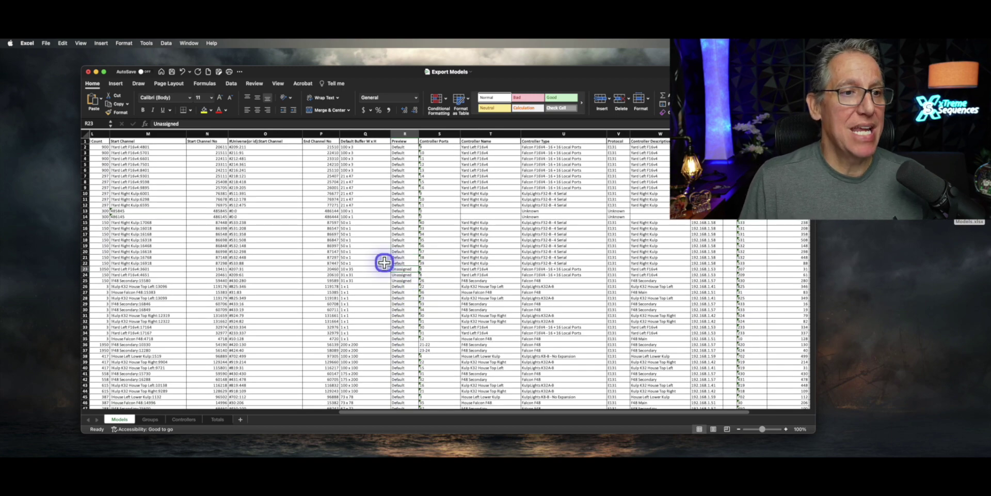
left_click_drag(355, 134, 342, 157)
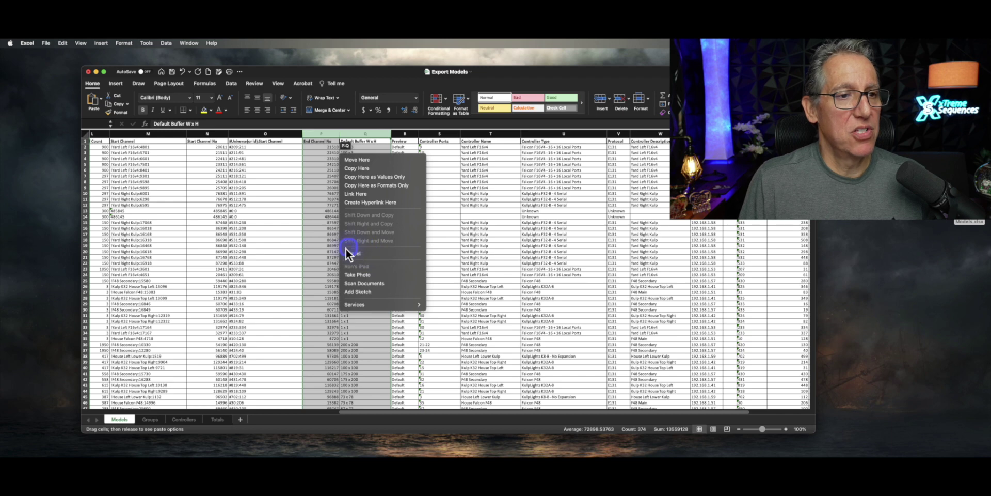
Delete the End Channel No and Default Buffer columns
left_click(331, 134)
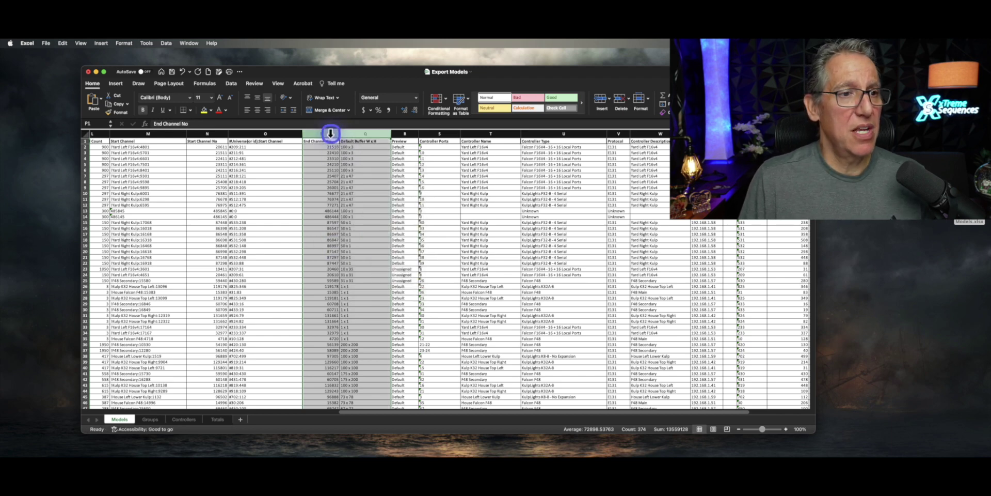
right_click(349, 159)
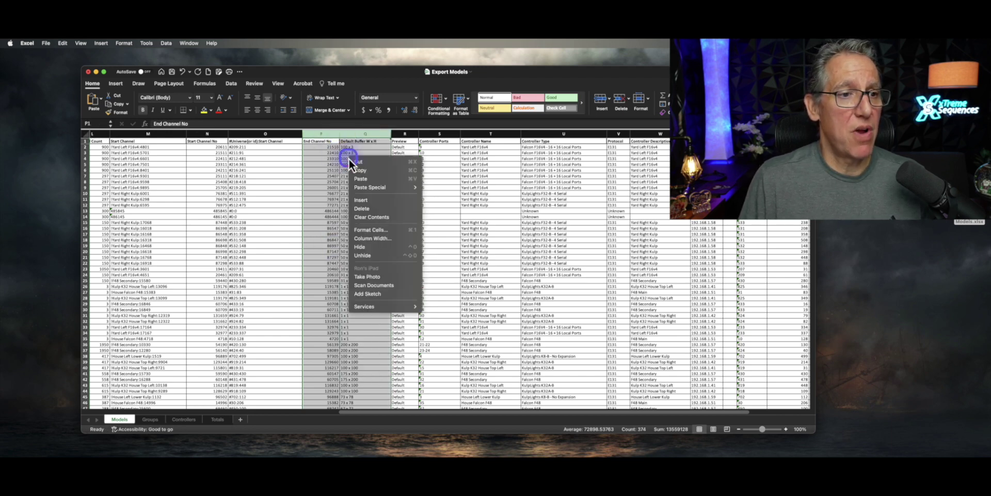
left_click(376, 208)
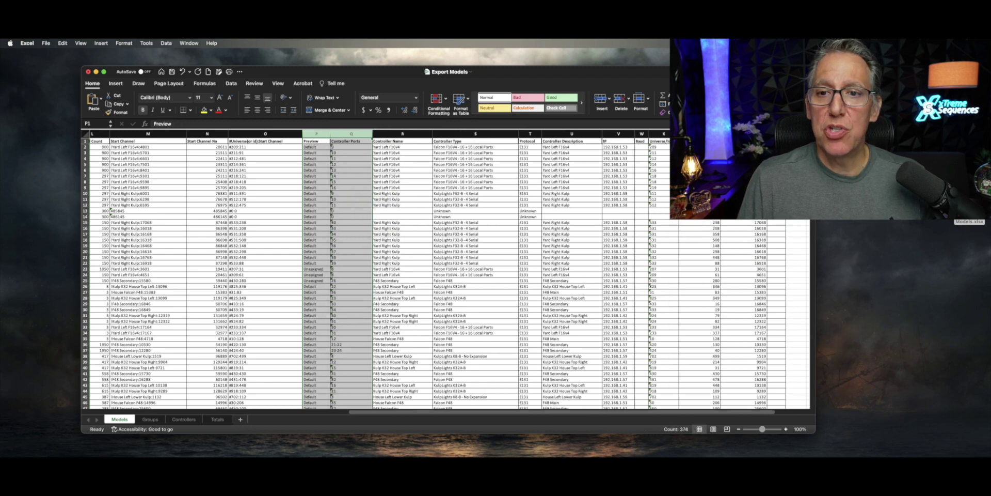
Clear the contents of the two numeric columns past Universe/Id
left_click_drag(699, 134, 743, 133)
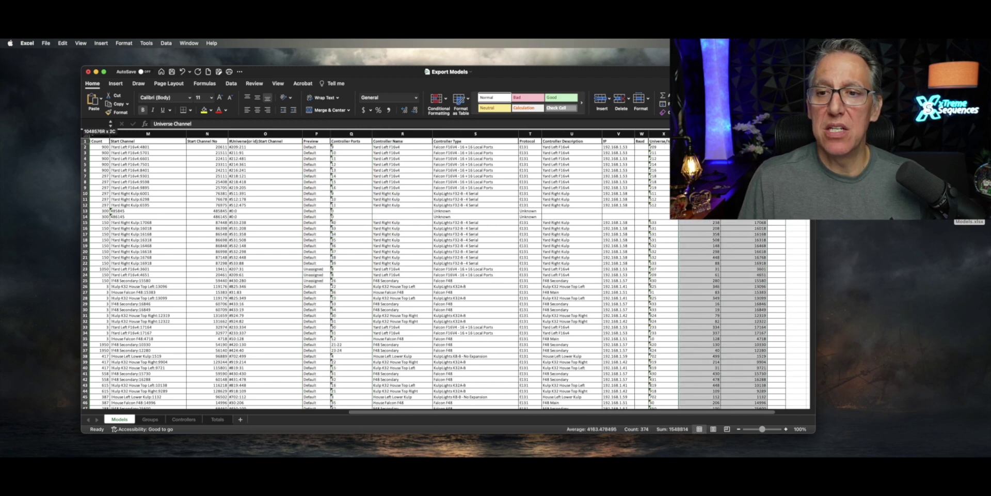
right_click(769, 222)
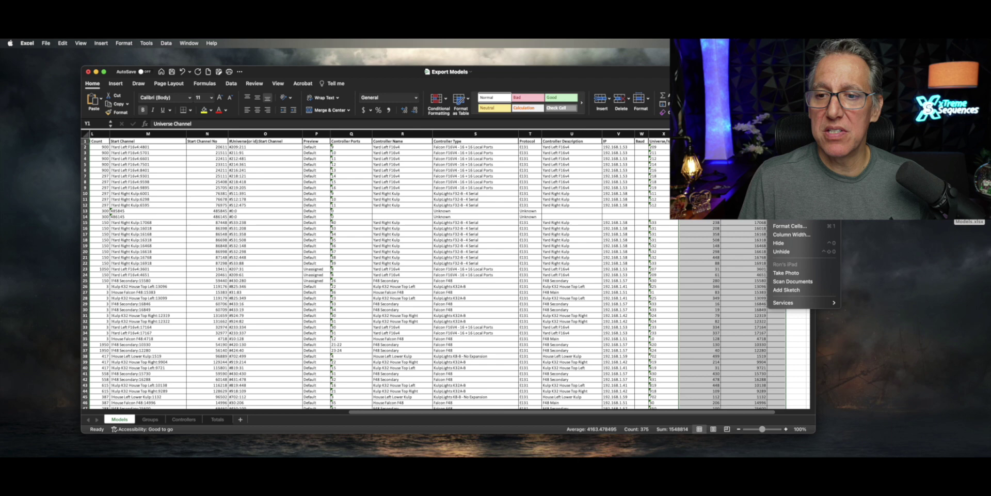
left_click(789, 215)
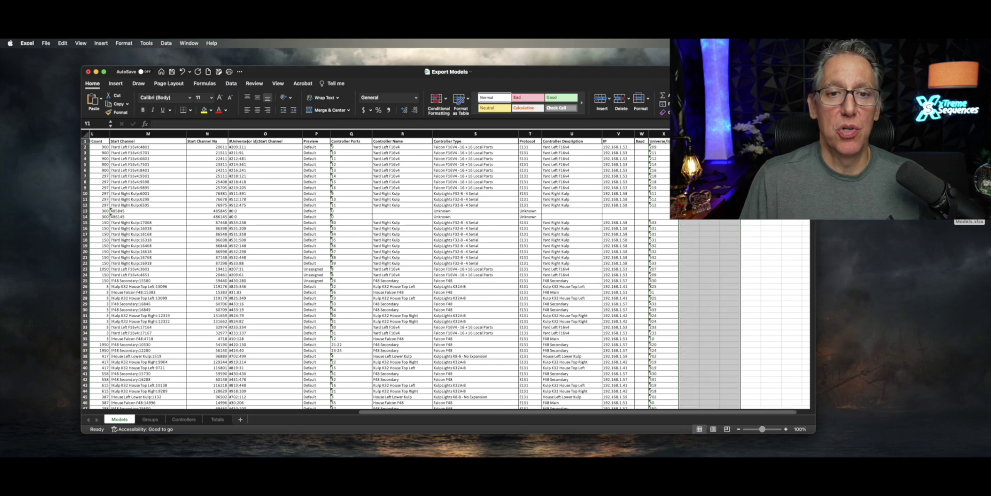
Delete the Baud column
left_click(643, 135)
right_click(643, 135)
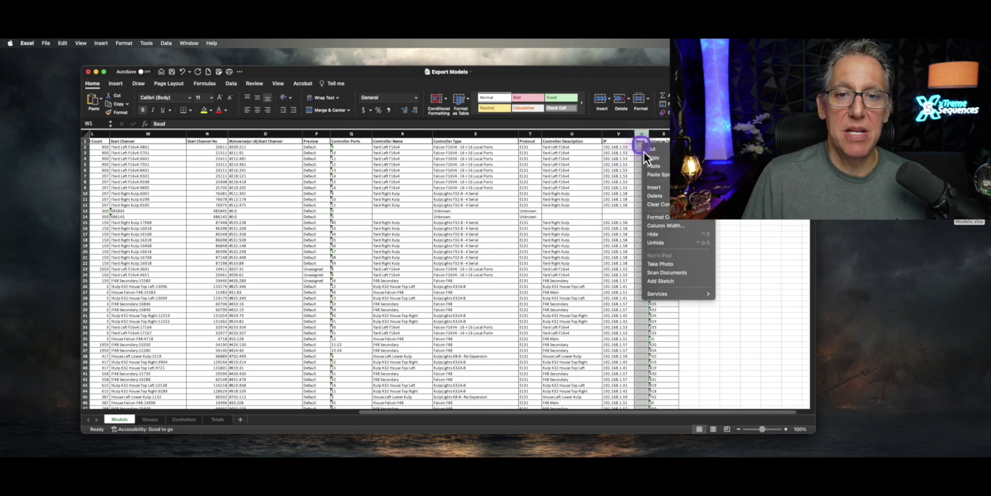
left_click(664, 203)
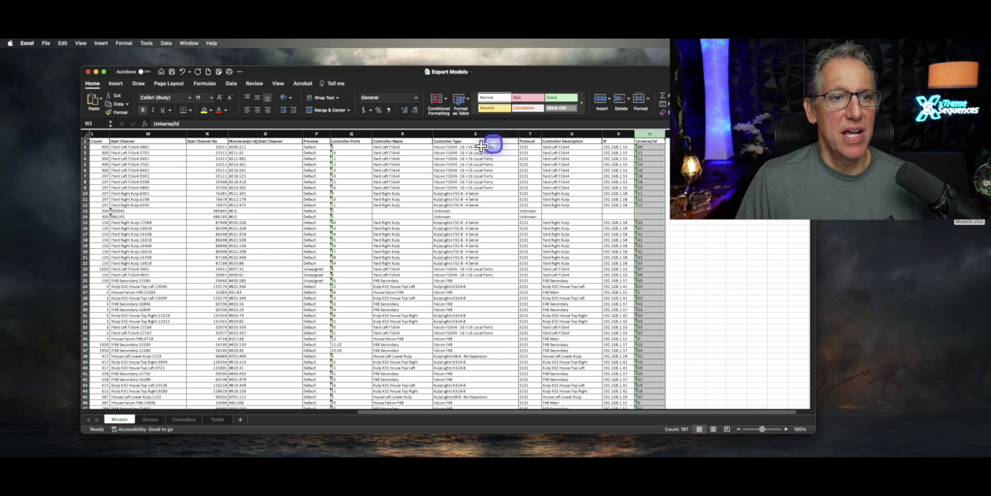
left_click(465, 134)
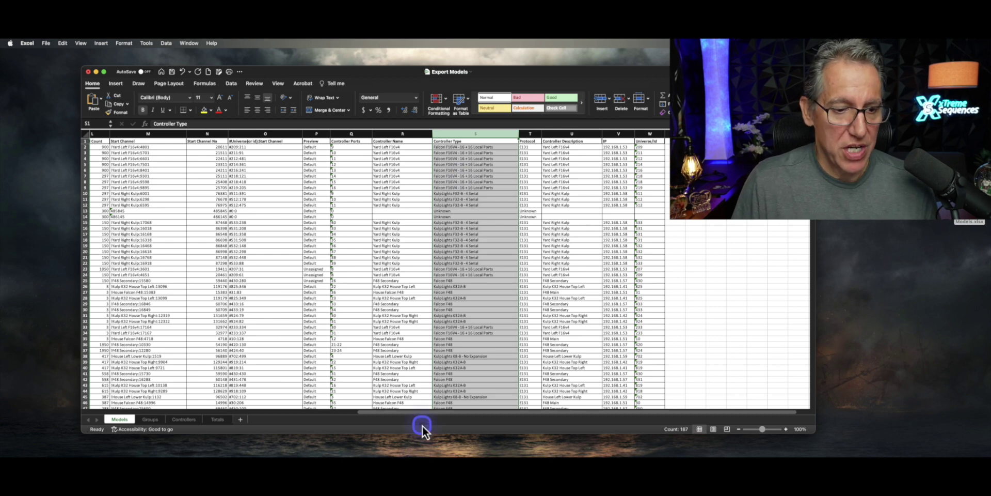
Scroll back left and close the Export Models workbook without saving the edits
left_click_drag(420, 414, 212, 416)
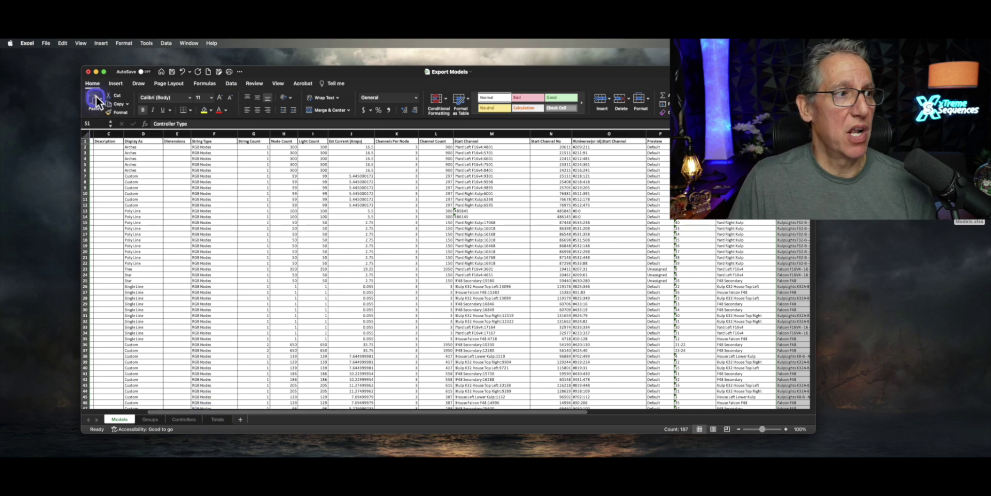
left_click(89, 73)
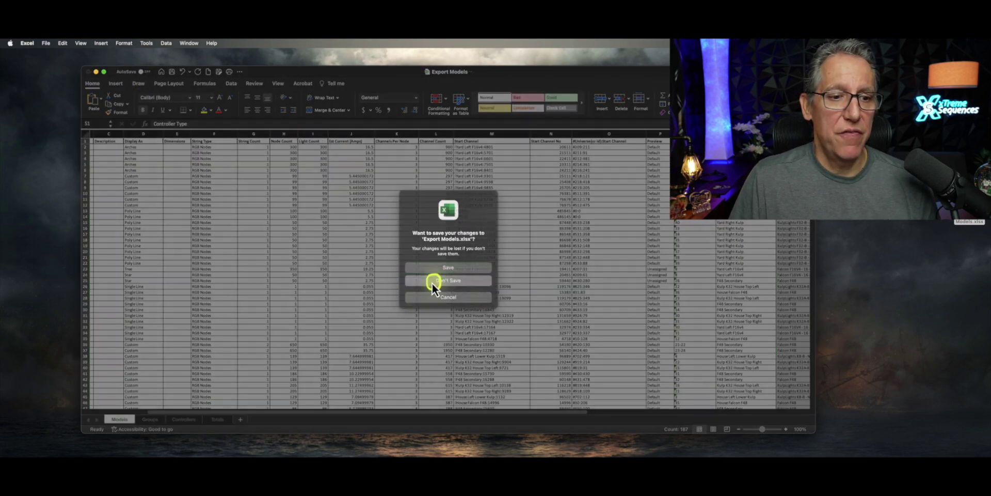
left_click(432, 282)
Restore the minimized xLights window from the Dock to show the Christmas 2023 layout
mouse_move(592, 453)
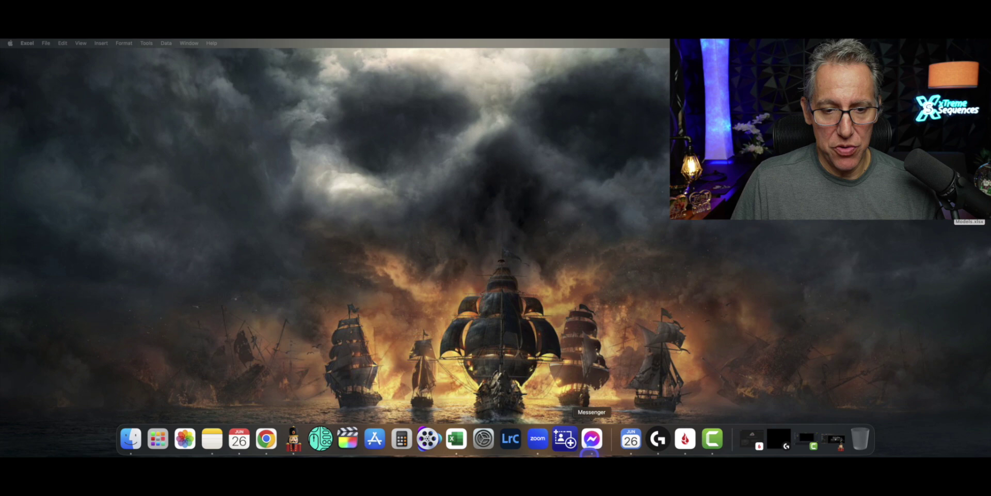
left_click(832, 440)
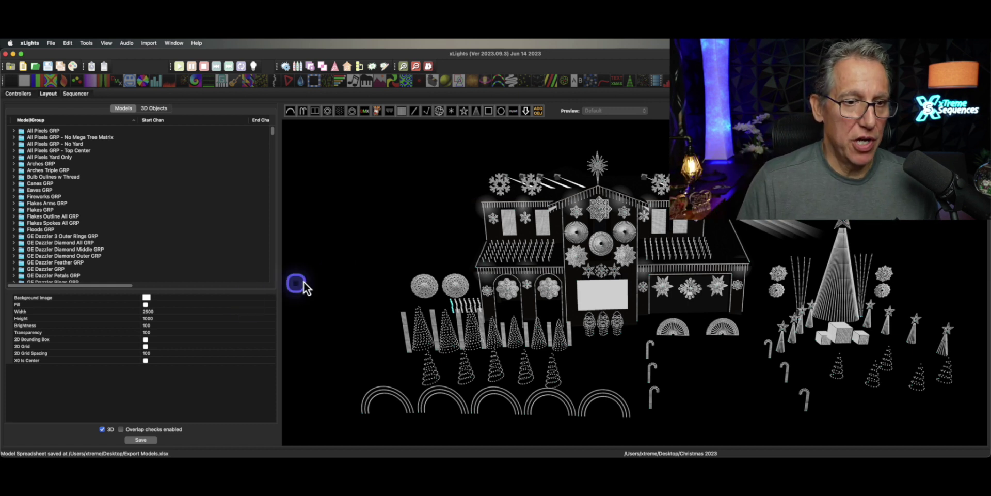
Inspect the controller connection details of the GE Shape Shifter 1 and GE Squared 1 models
left_click(423, 287)
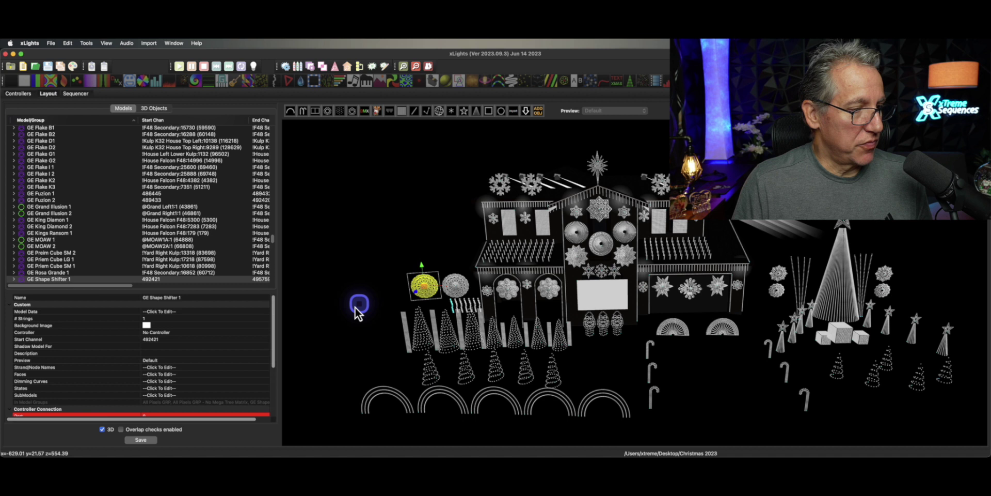
left_click_drag(274, 339, 277, 389)
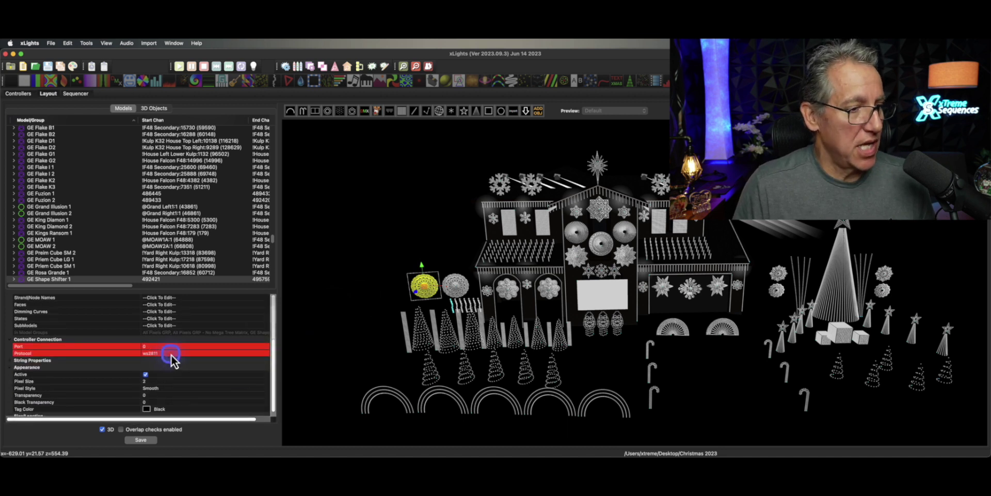
scroll(202, 336, "up", 2)
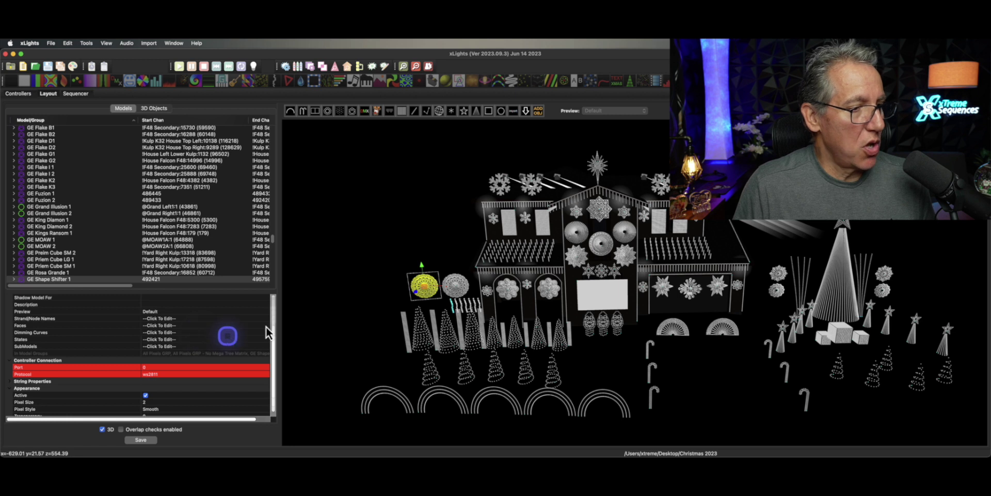
left_click(439, 232)
left_click(601, 212)
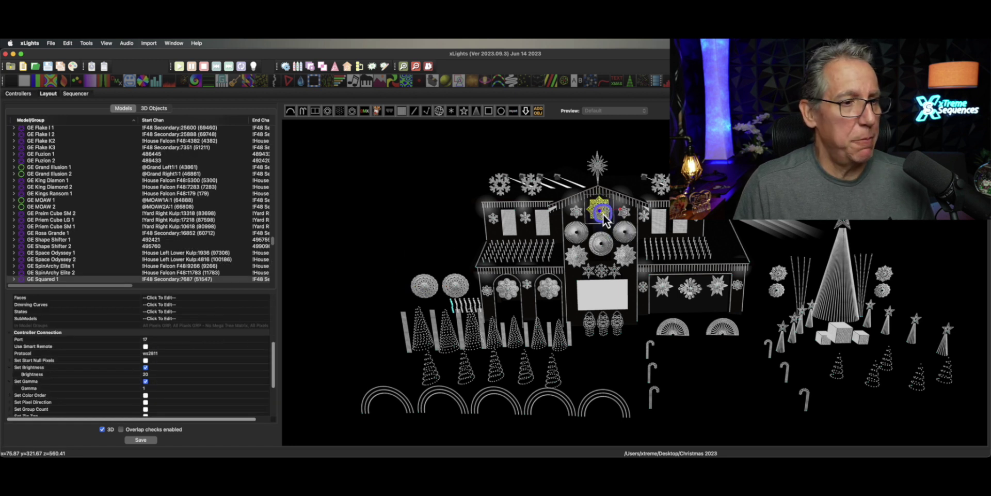
left_click(184, 367)
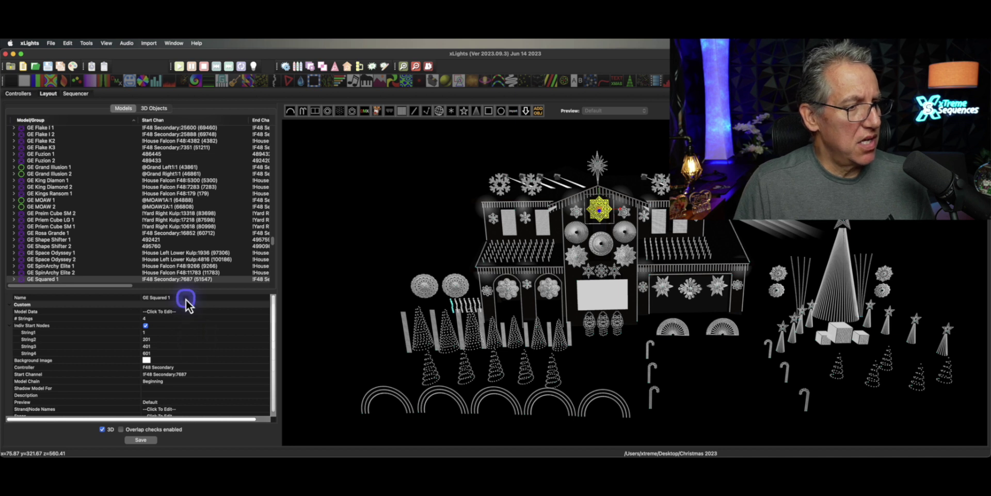
In Controllers, visualise Yard Right Kulp's port map of Mini Trees, Stars, Canes and Spirals
left_click(20, 96)
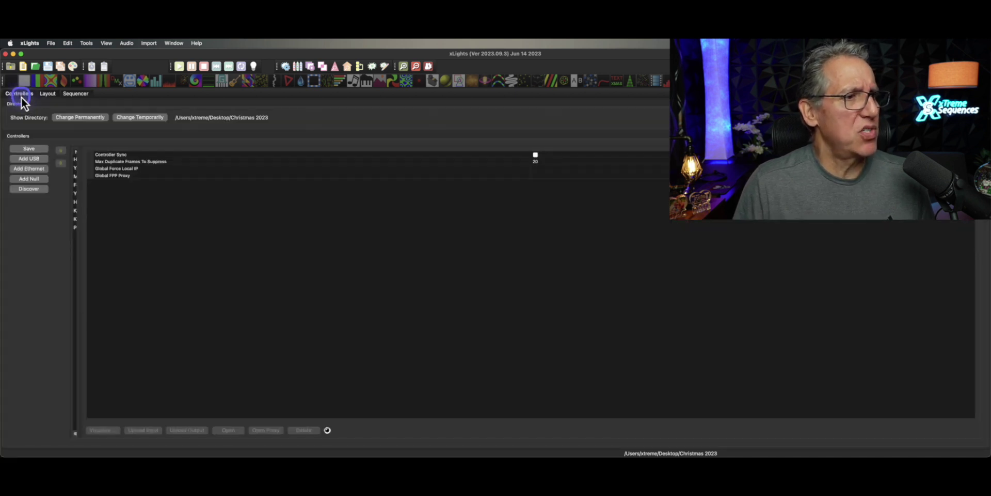
left_click_drag(83, 165, 185, 171)
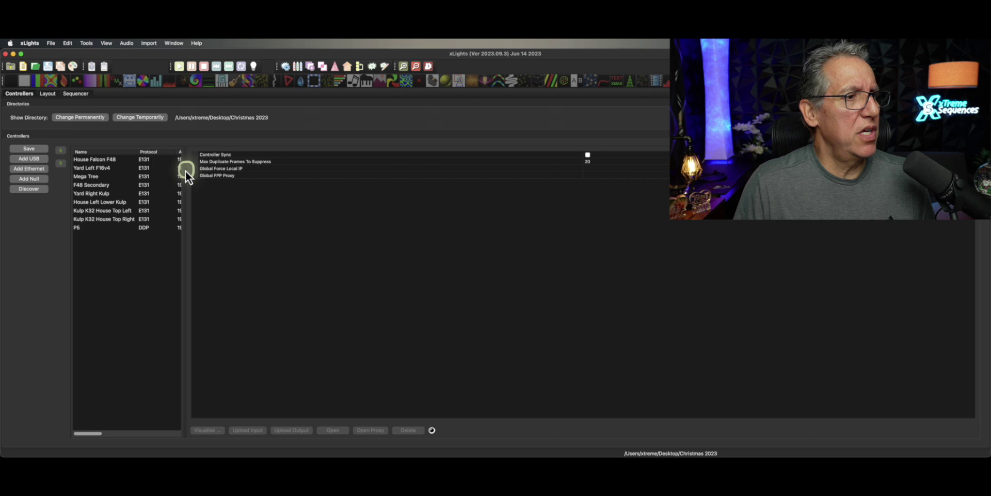
left_click(101, 222)
left_click(92, 194)
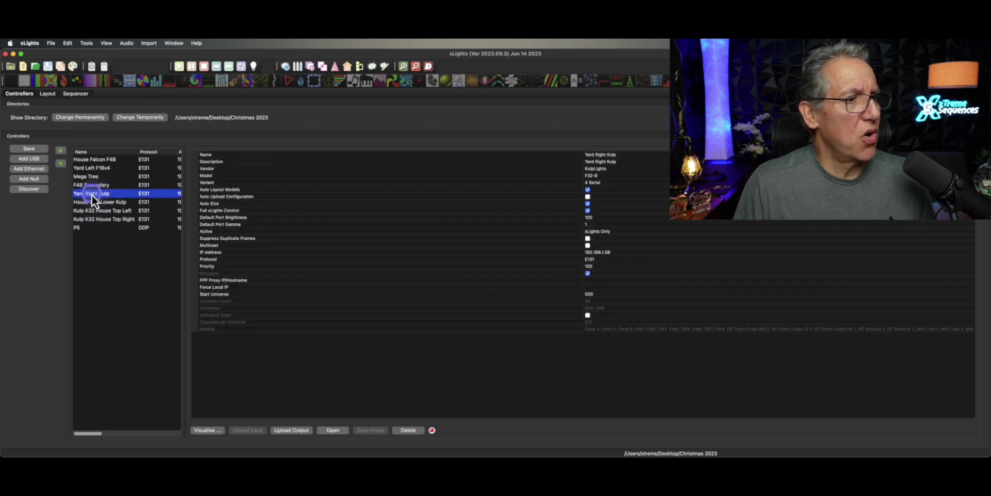
left_click(206, 429)
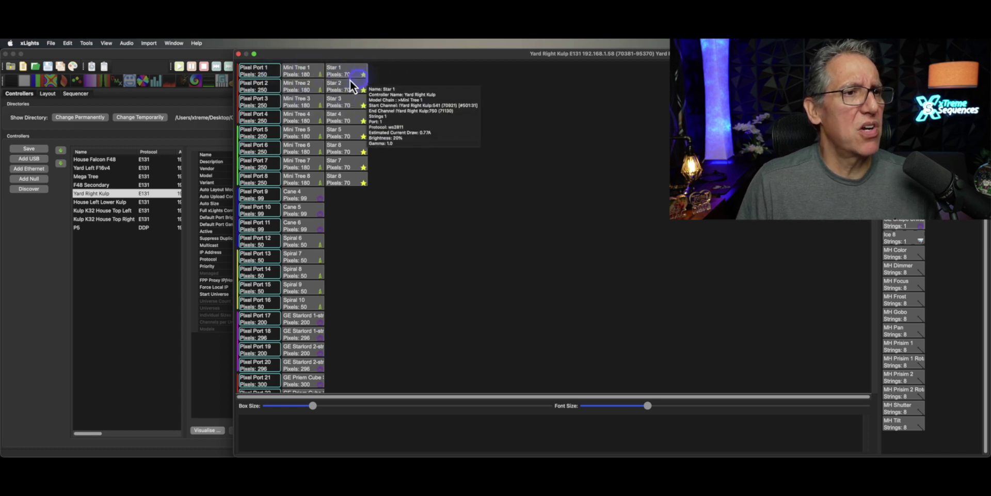
scroll(453, 260, "down", 10)
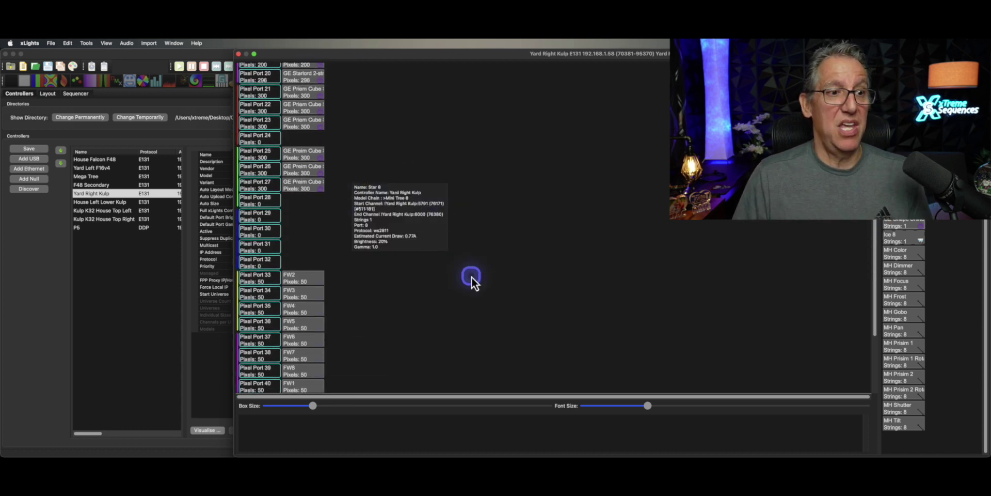
scroll(351, 140, "up", 10)
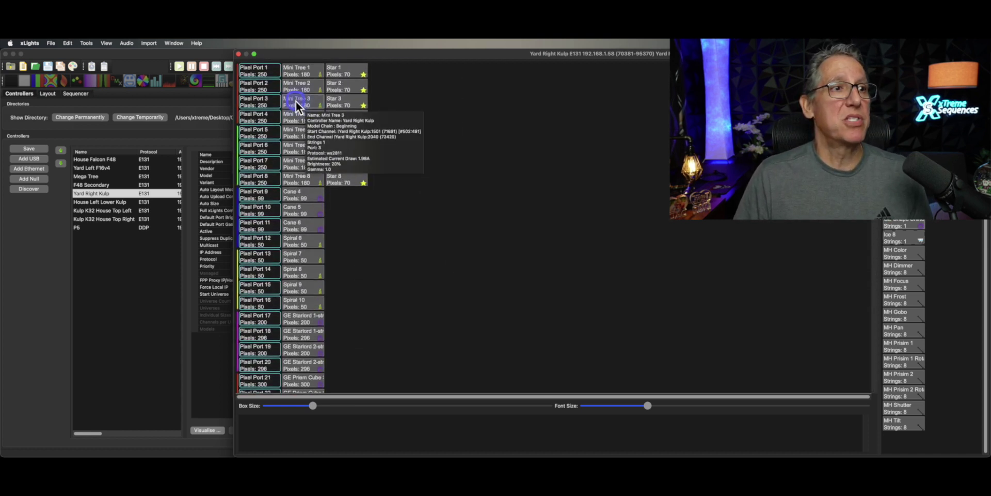
Close the port visualiser to return to Yard Right Kulp's E131 settings, start universe 500
left_click(238, 54)
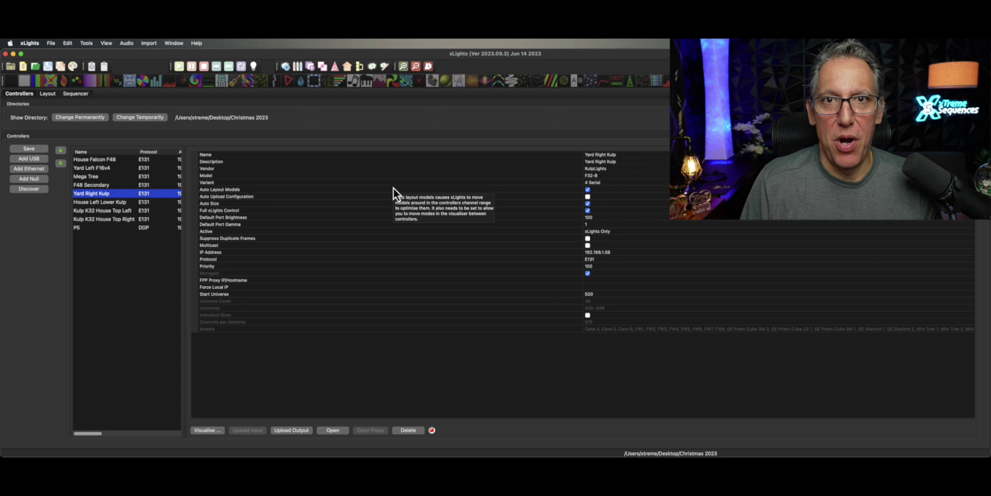
left_click(376, 145)
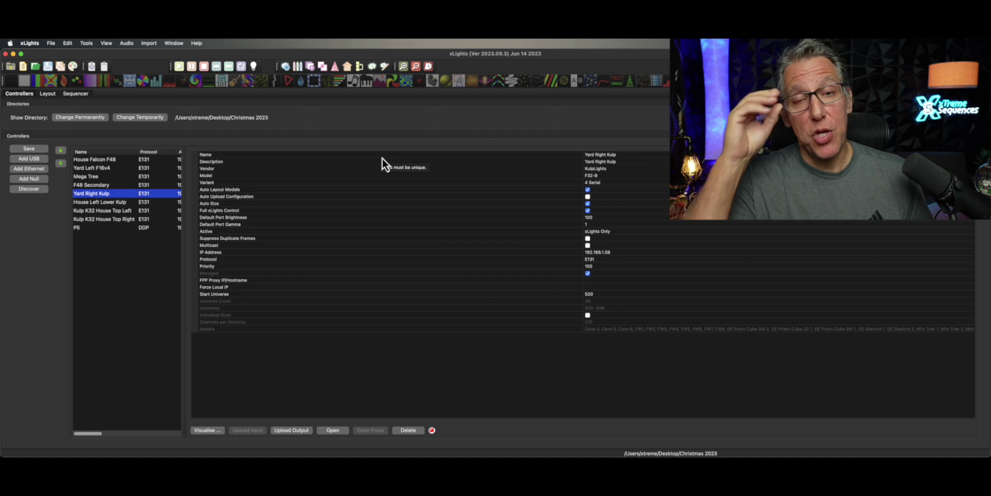
Choose Export Controller Connections from the Tools menu to get the Controller_Connections save dialog
left_click(91, 47)
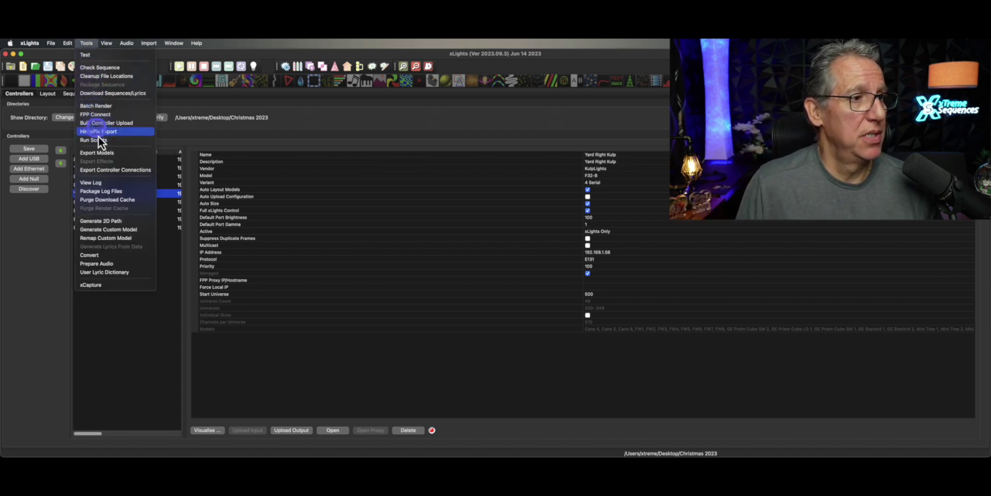
left_click(108, 162)
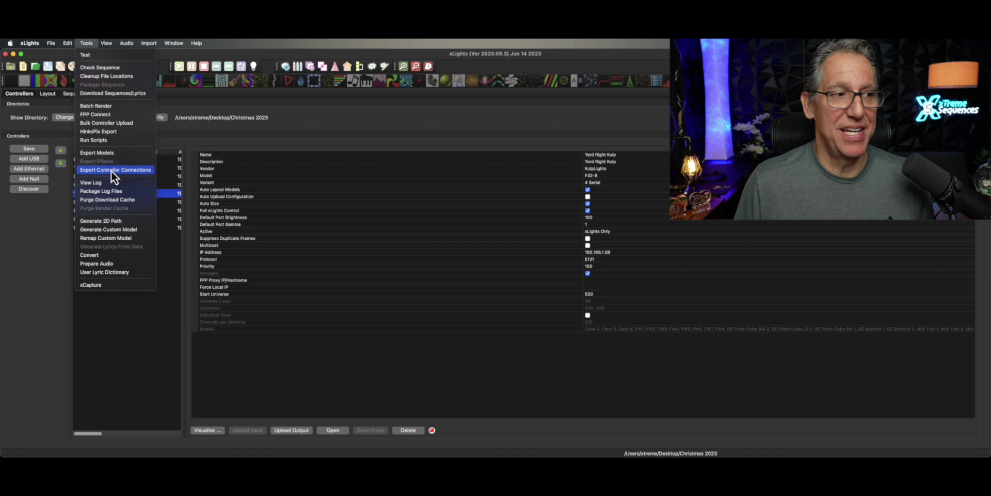
left_click(111, 172)
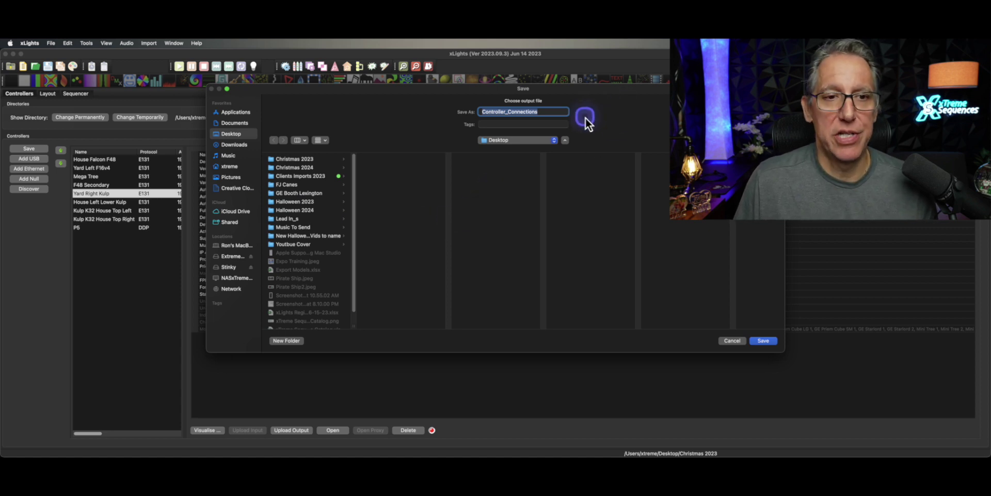
Save Controller_Connections to the Desktop, then move and enlarge the Fields to Include dialog
left_click(769, 341)
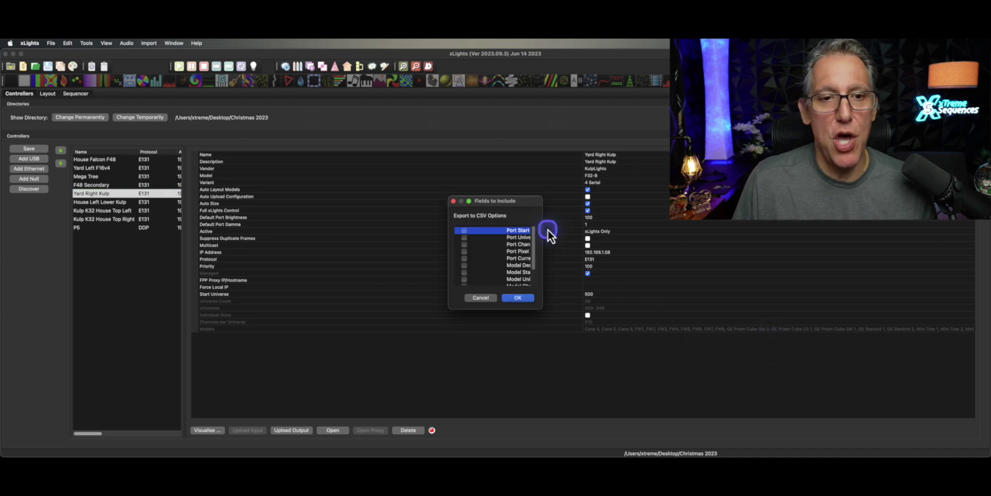
left_click_drag(531, 203, 474, 105)
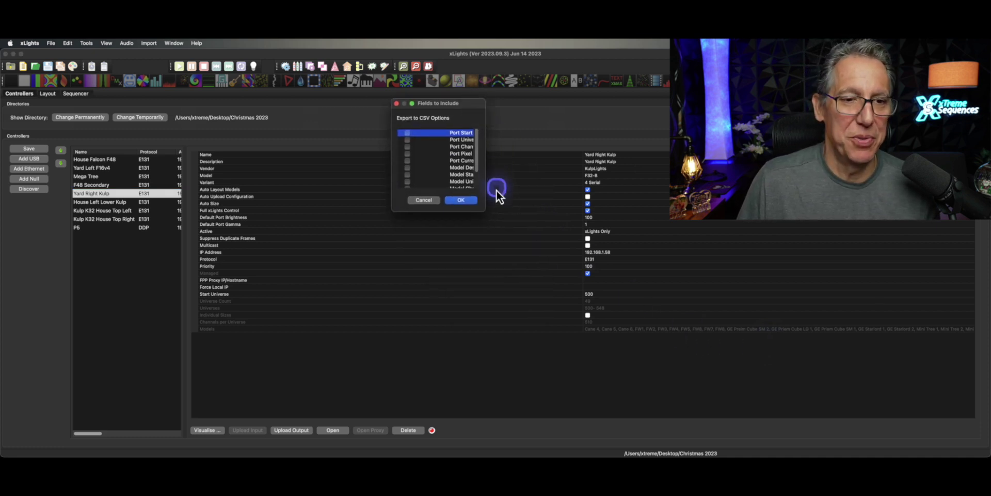
left_click_drag(483, 211, 582, 347)
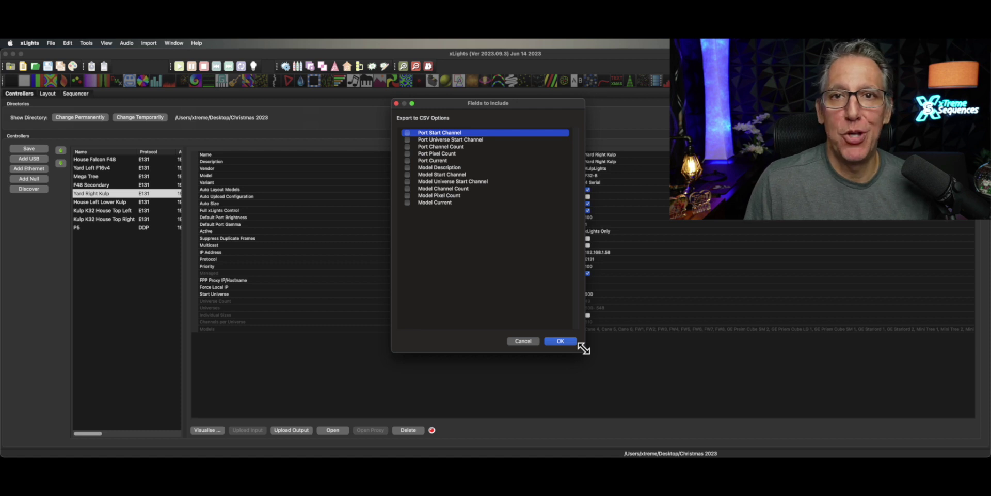
left_click(469, 299)
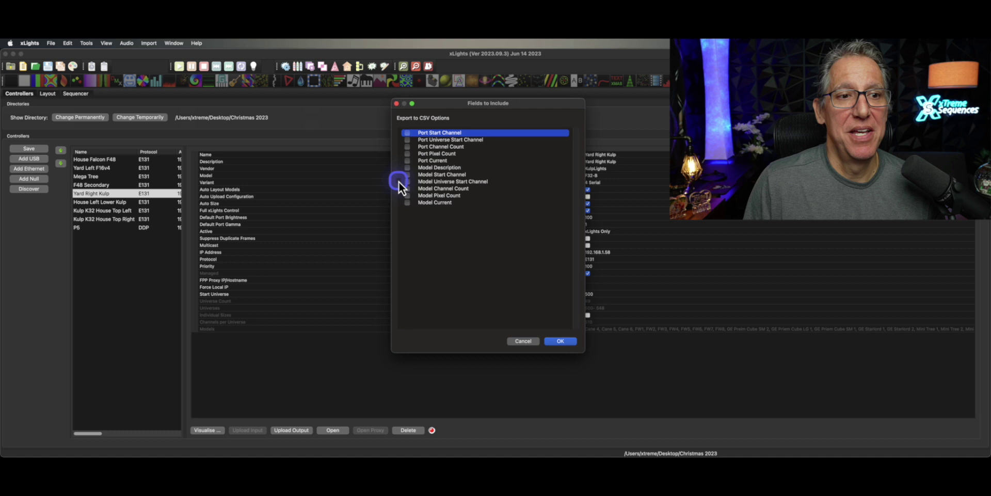
Tick Port Pixel Count in Fields to Include, leaving Port Channel Count unticked
left_click(406, 148)
left_click(457, 244)
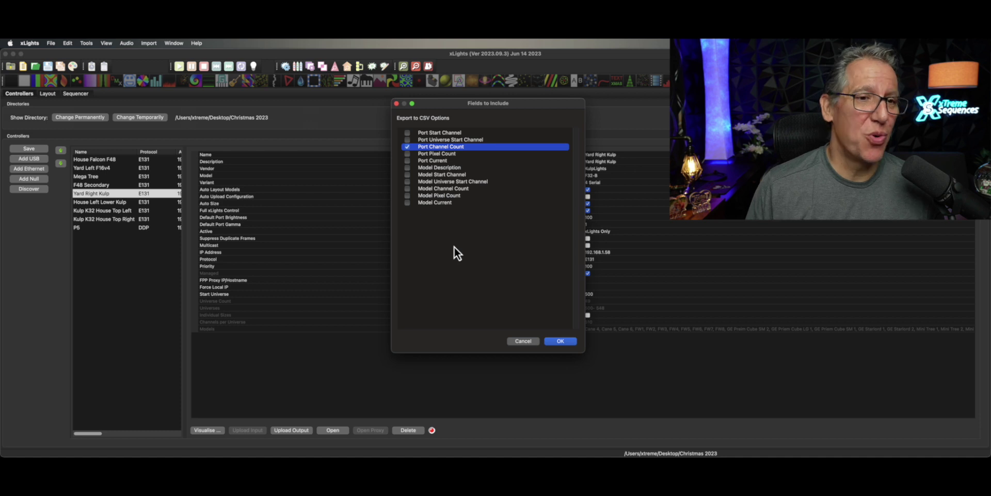
left_click(407, 148)
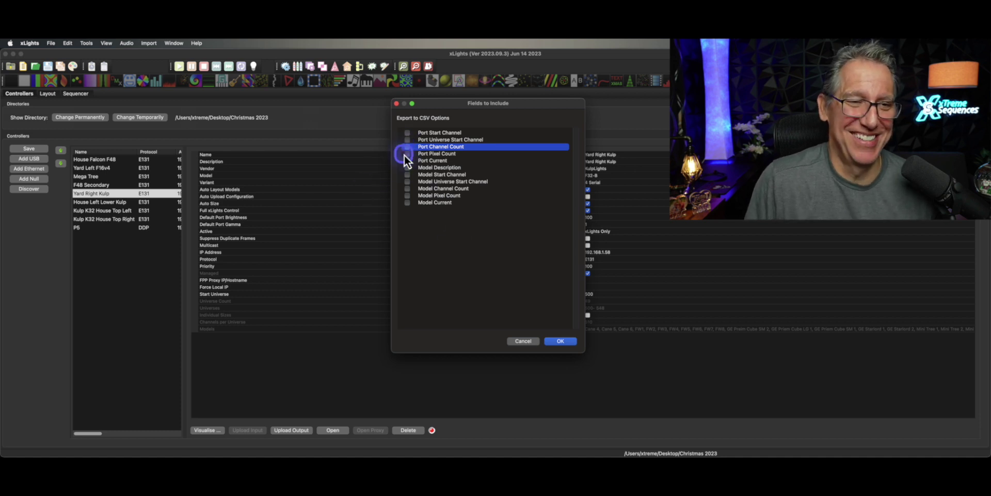
left_click(408, 154)
left_click(451, 215)
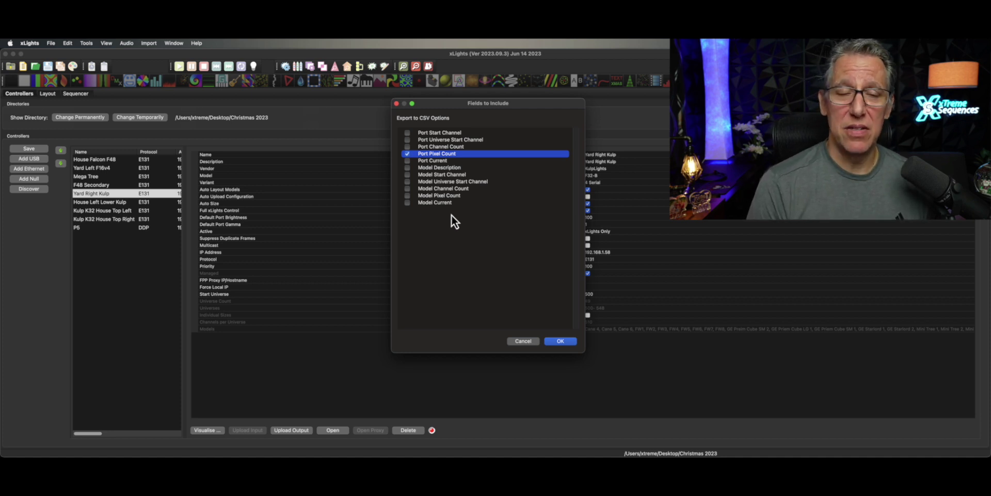
left_click(495, 205)
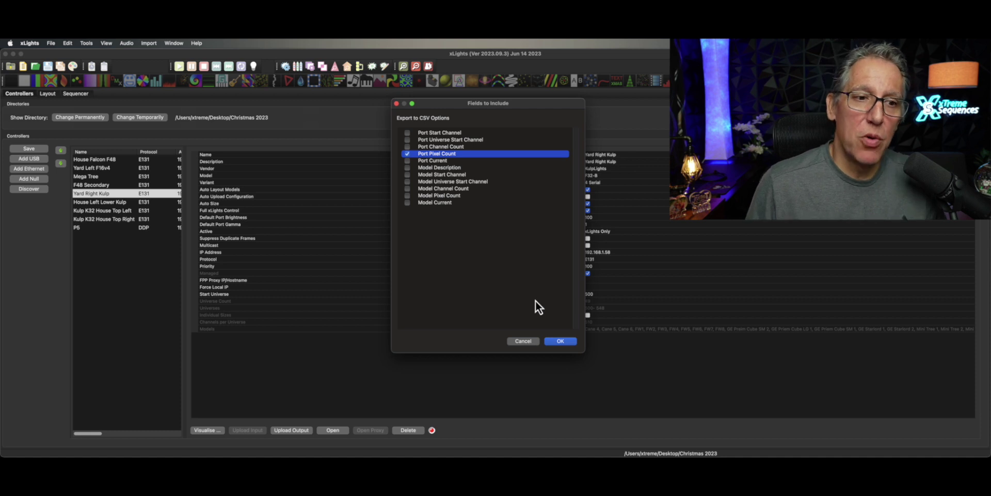
Add Model Description and Model Pixel Count to the export fields and confirm
left_click(497, 280)
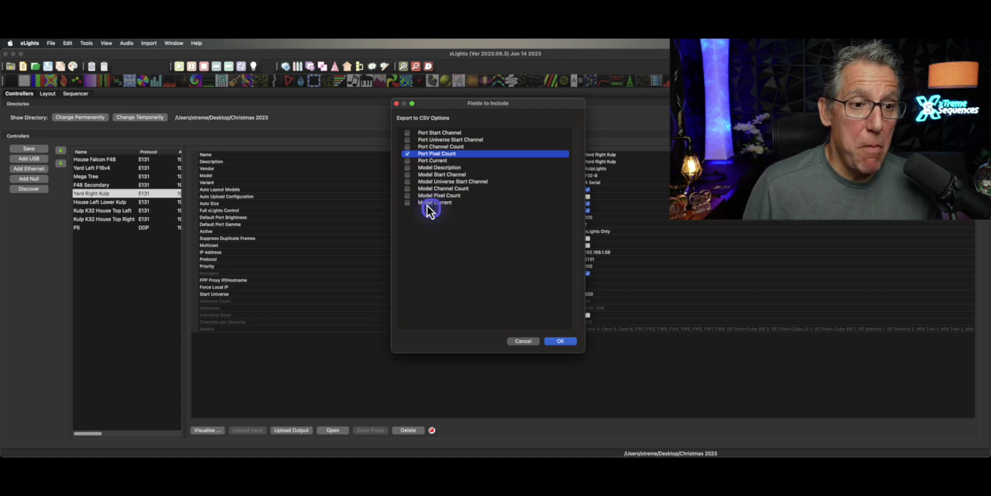
left_click(407, 168)
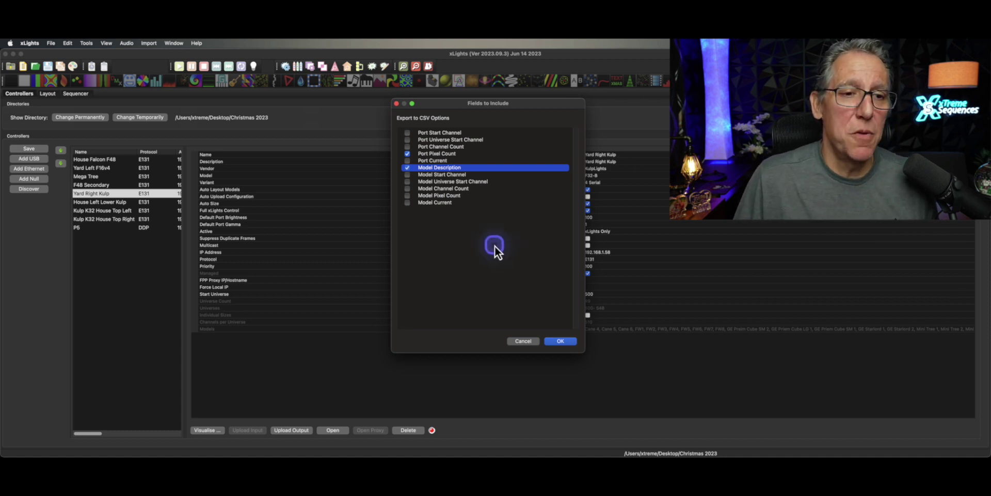
left_click(410, 198)
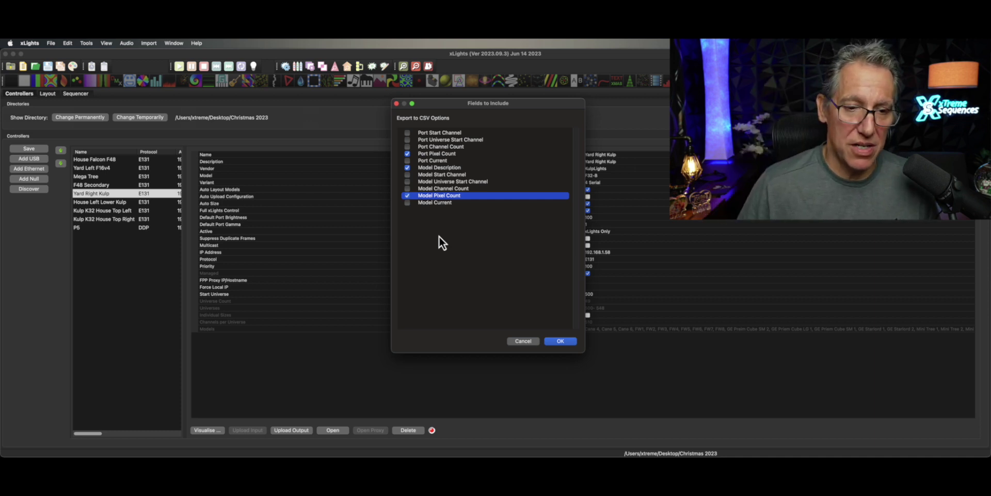
left_click(565, 341)
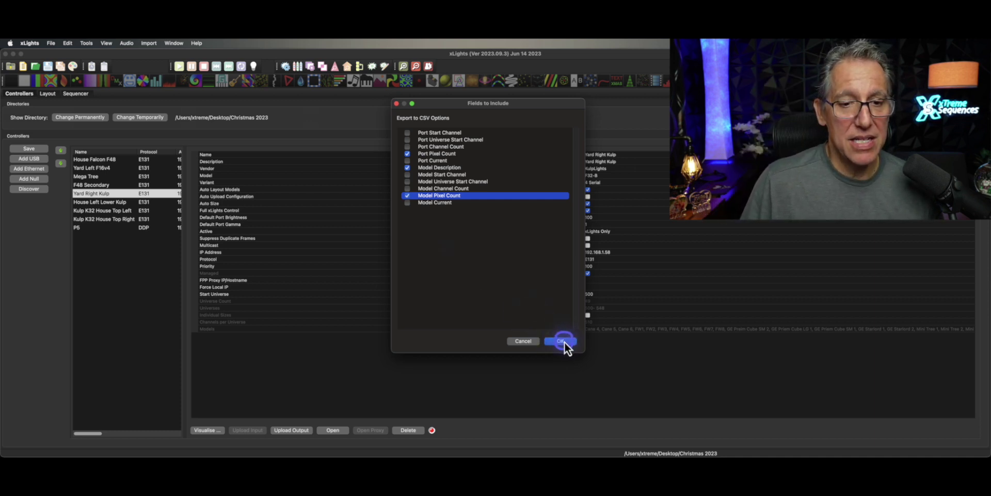
Minimize xLights and open Controller_Connections.xlsx from the Desktop in Excel
left_click(14, 54)
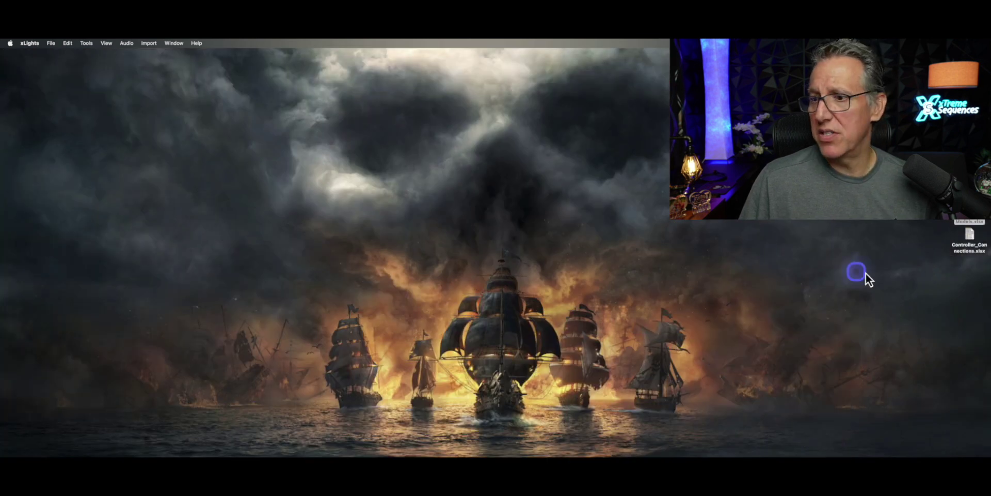
left_click(969, 248)
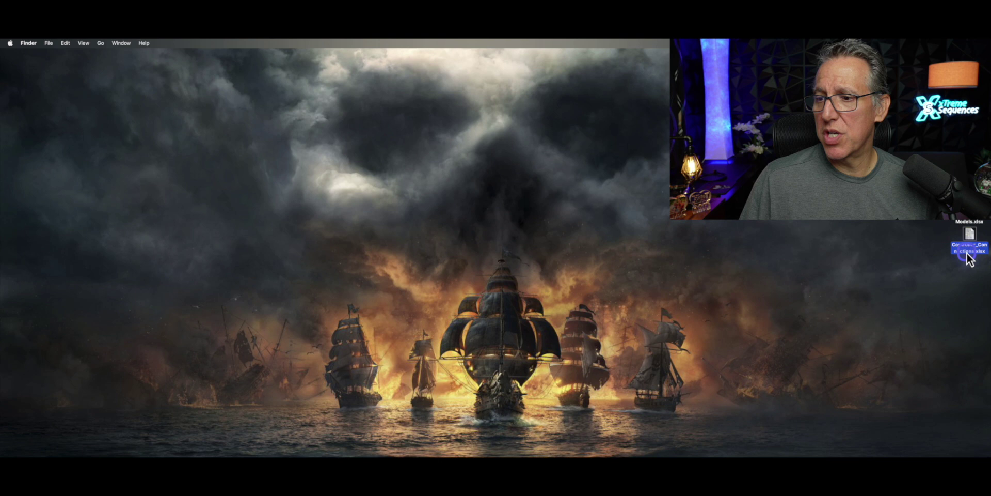
double_click(969, 253)
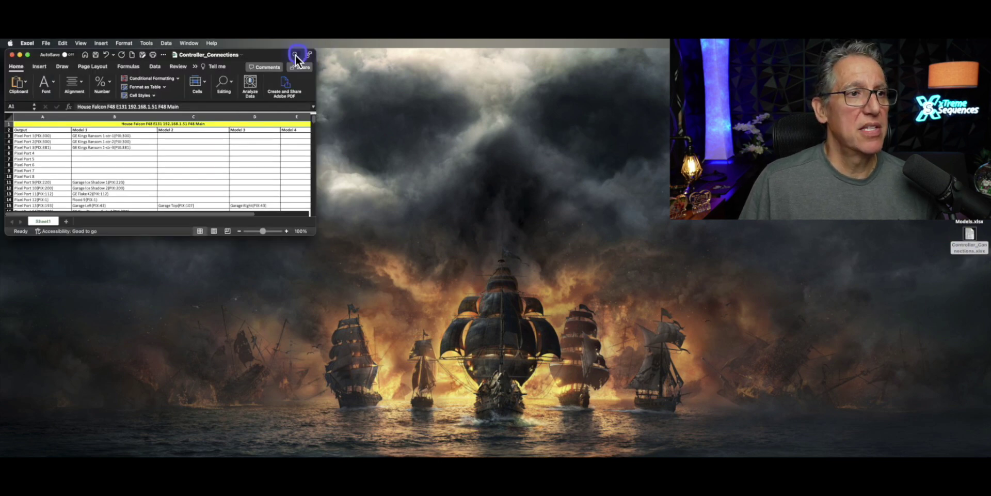
Resize and reposition the Excel window to show more of Sheet1's rows
left_click_drag(280, 57, 440, 101)
left_click_drag(479, 278, 893, 413)
left_click_drag(622, 95, 606, 54)
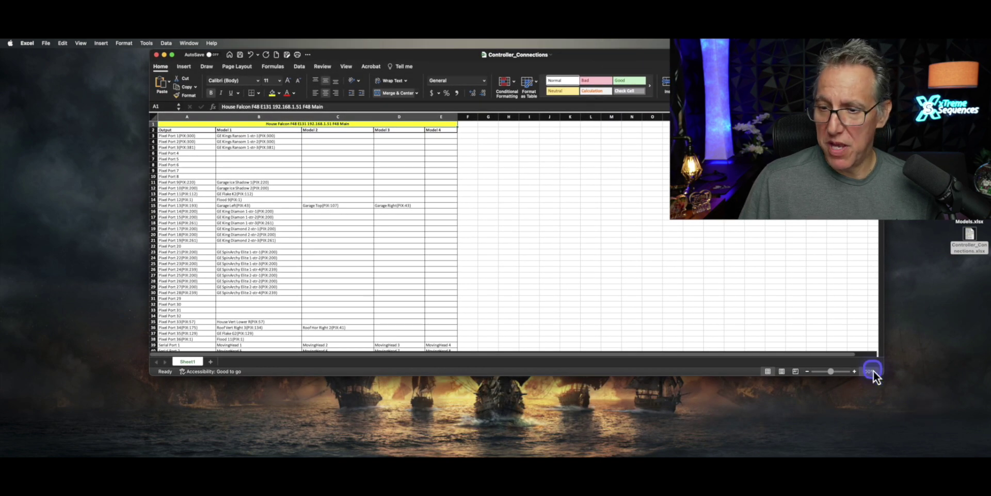
left_click_drag(885, 375, 516, 436)
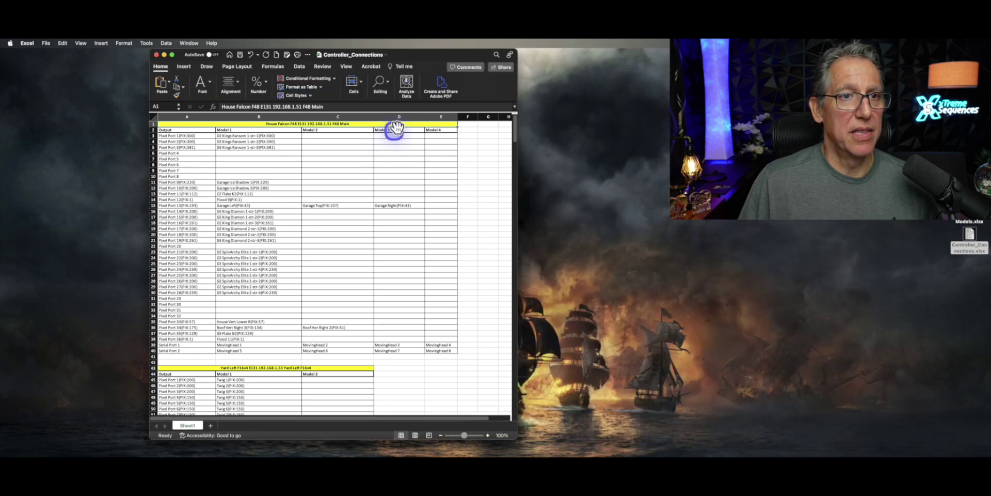
left_click_drag(432, 56, 604, 64)
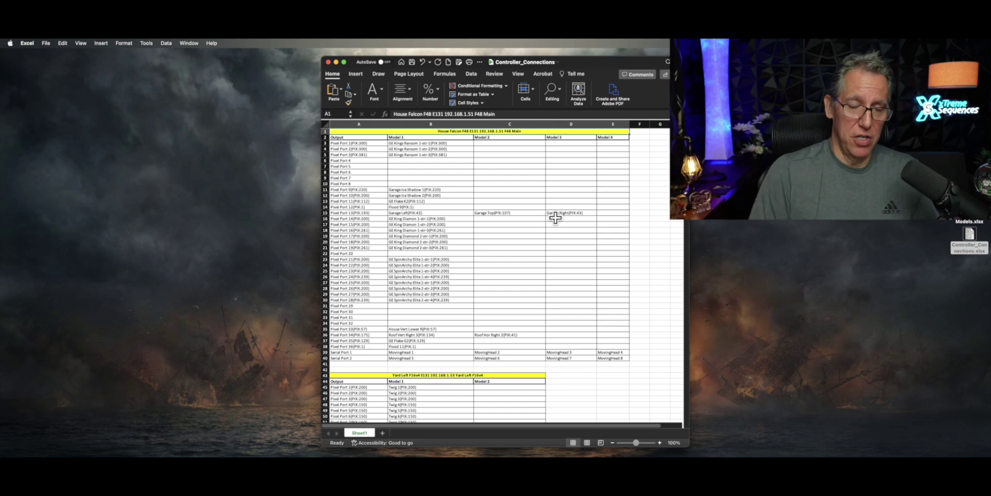
Scroll through the per-controller port tables, then drag the Excel window off to the right
scroll(500, 343, "down", 10)
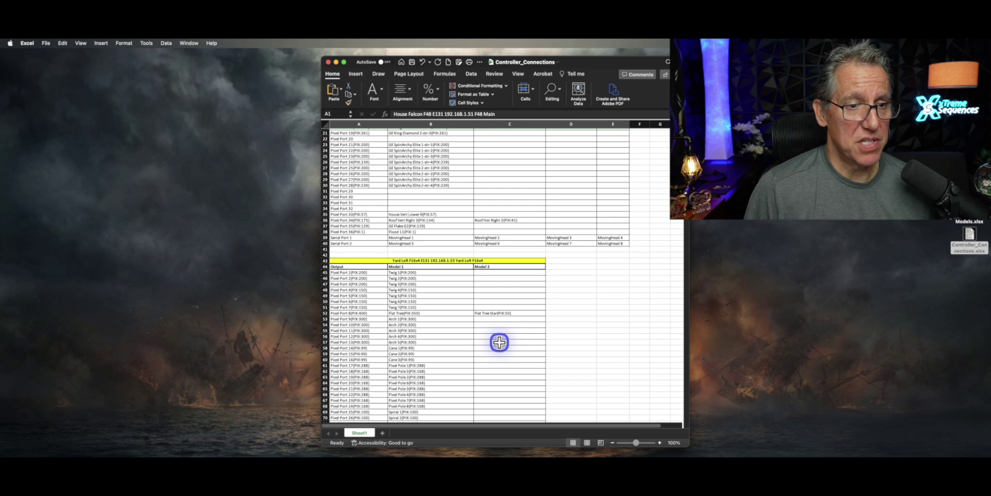
scroll(451, 236, "down", 3)
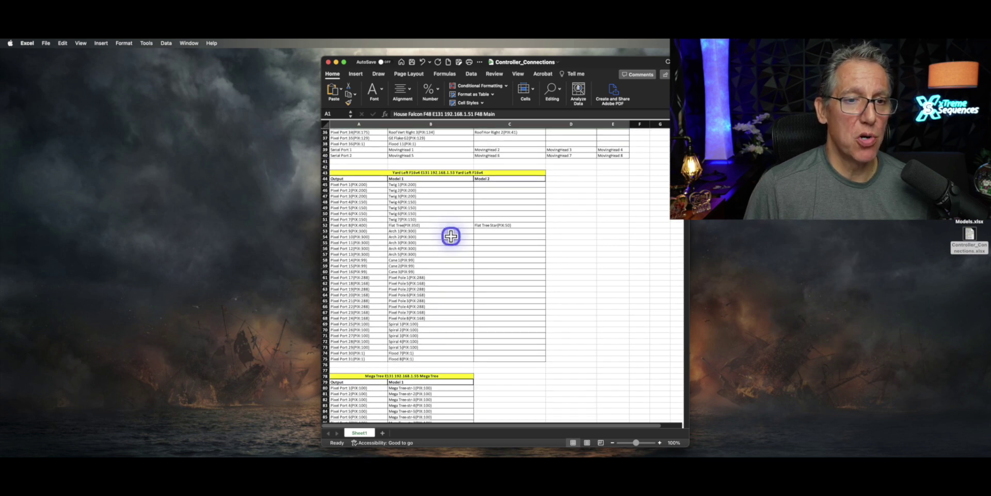
scroll(451, 236, "down", 20)
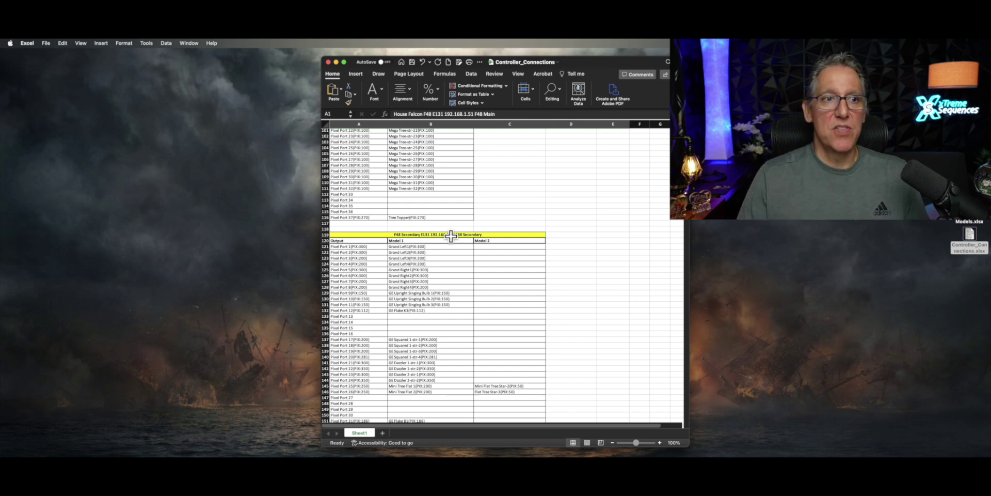
left_click_drag(573, 62, 988, 73)
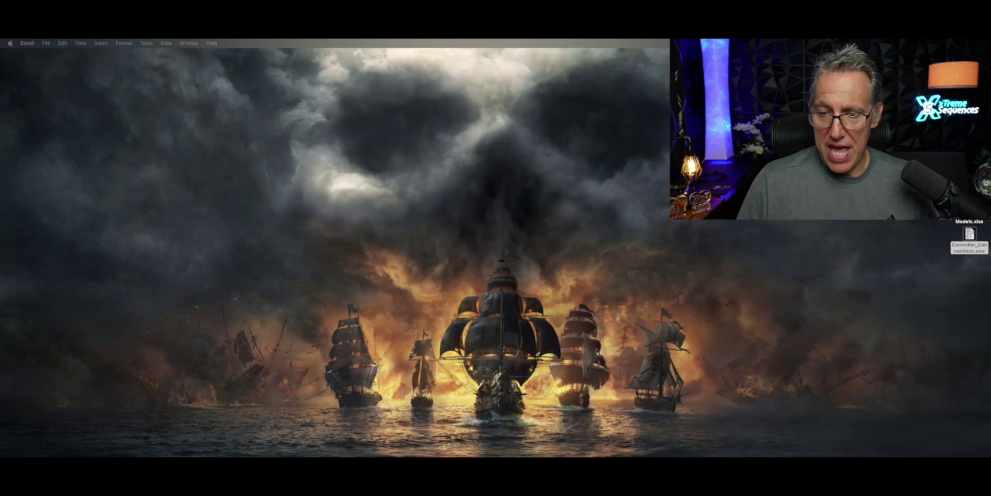
Restore the xLights window and switch to the Layout tab
left_click(813, 444)
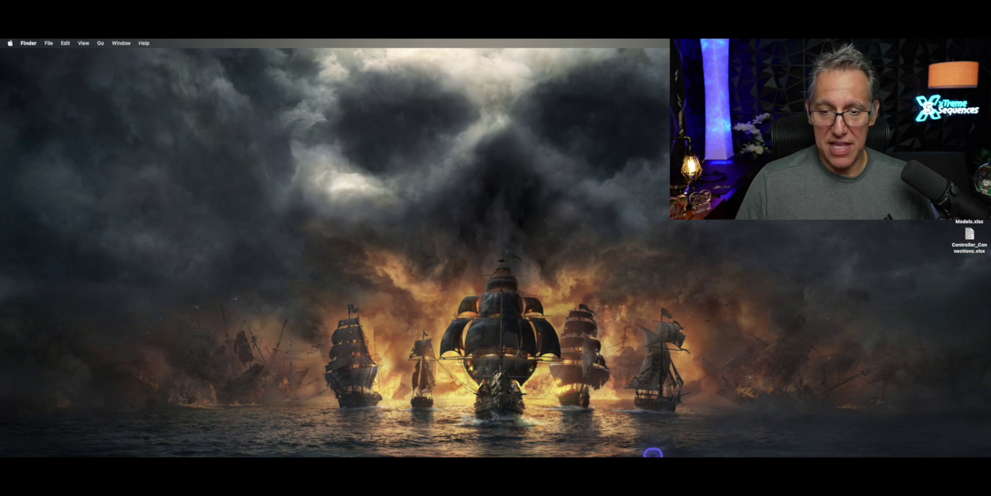
mouse_move(725, 453)
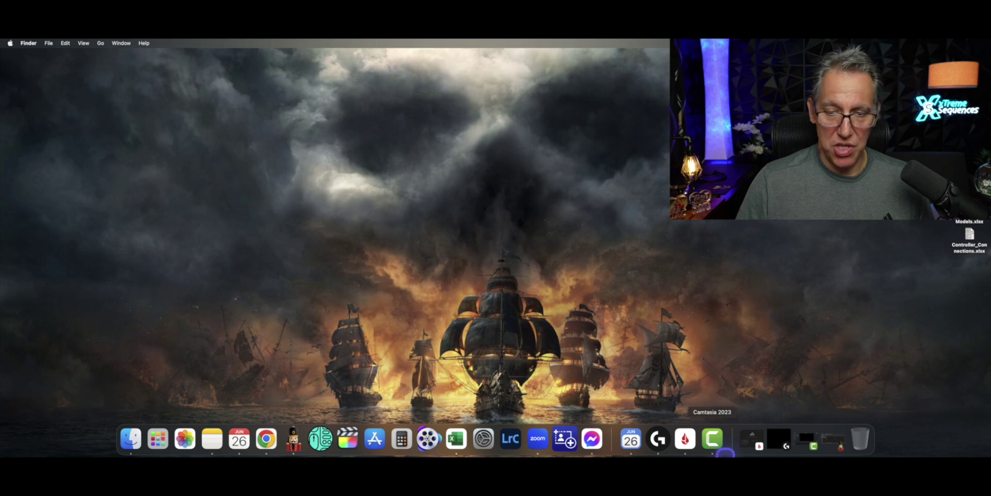
left_click(832, 440)
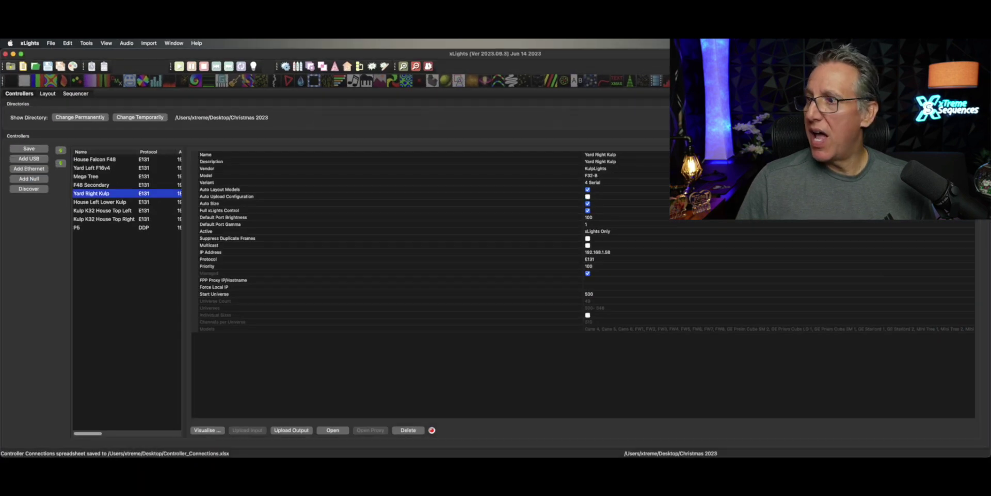
left_click(46, 98)
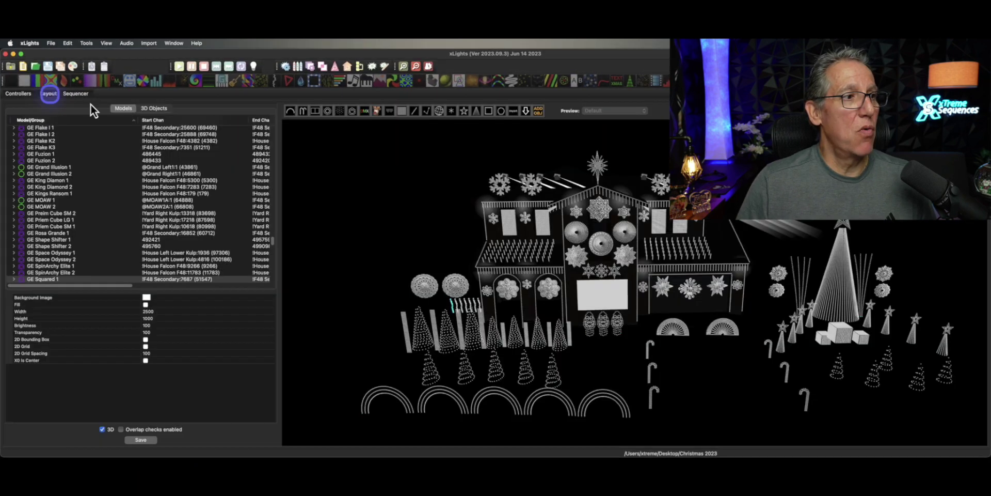
Select the roof's centre model and view its controller connection: port 17, ws2811
left_click(466, 287)
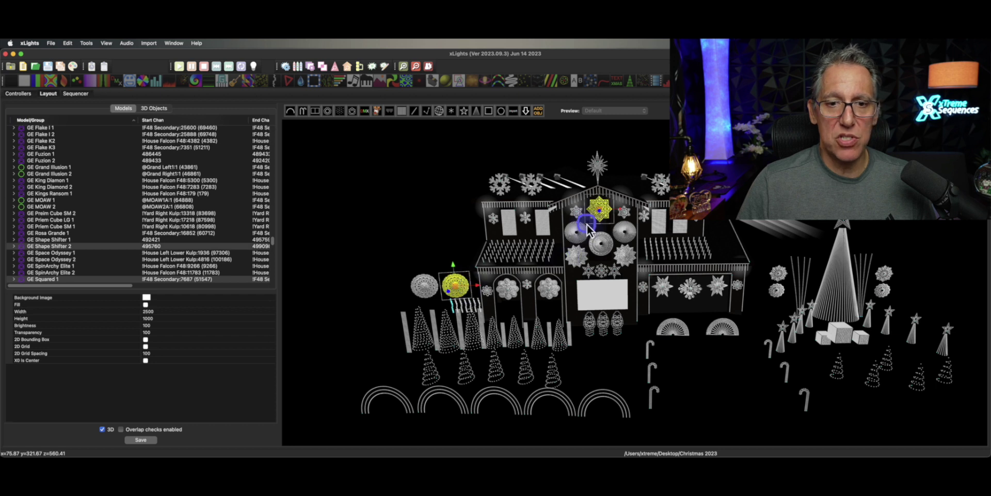
left_click(622, 165)
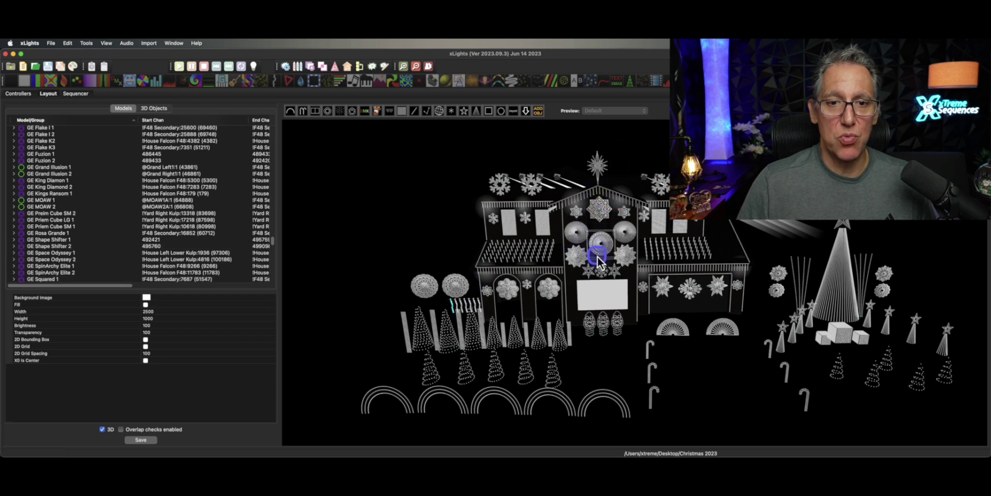
left_click(600, 212)
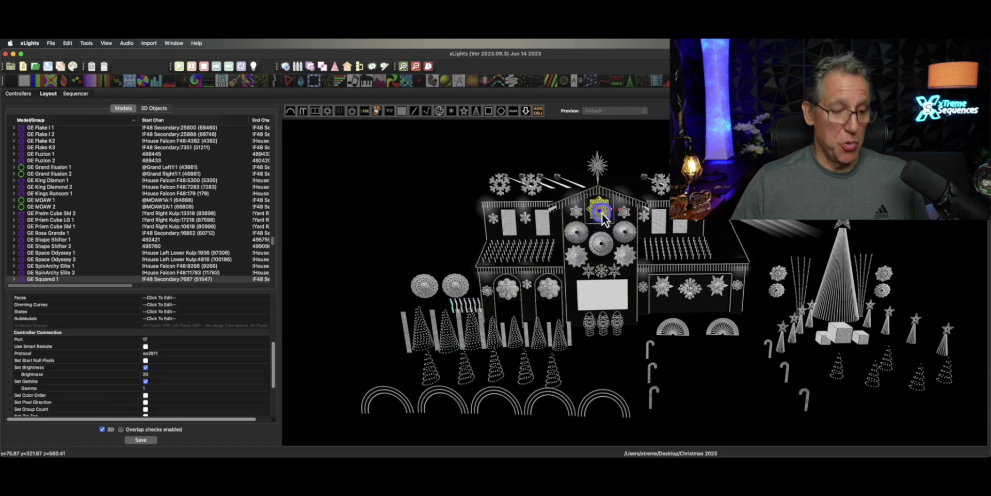
scroll(191, 362, "down", 2)
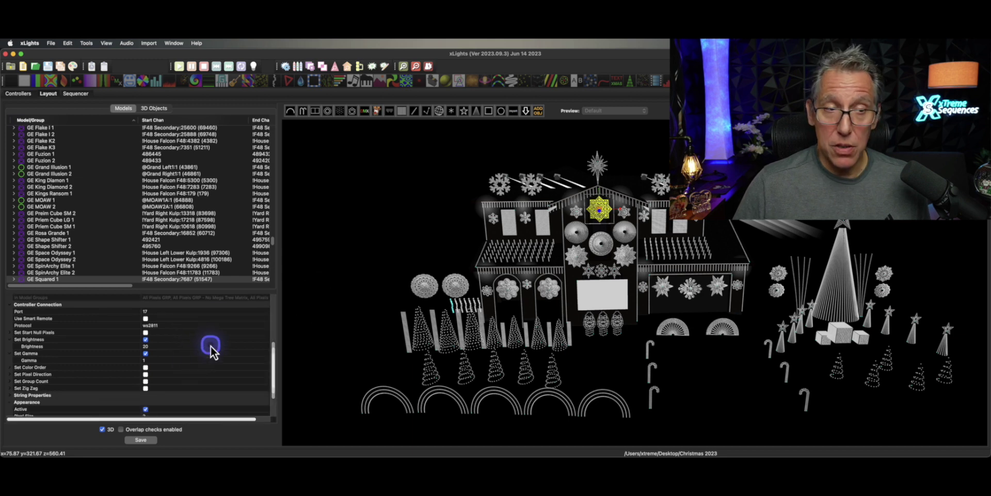
Select Yard Left F16v4 under Controllers, view its port map, then close it
left_click(18, 94)
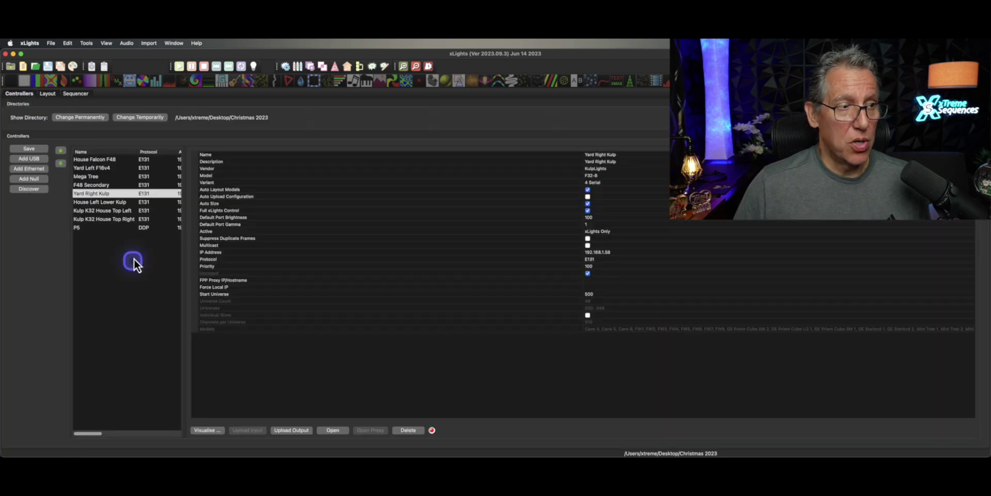
left_click(107, 177)
left_click(107, 169)
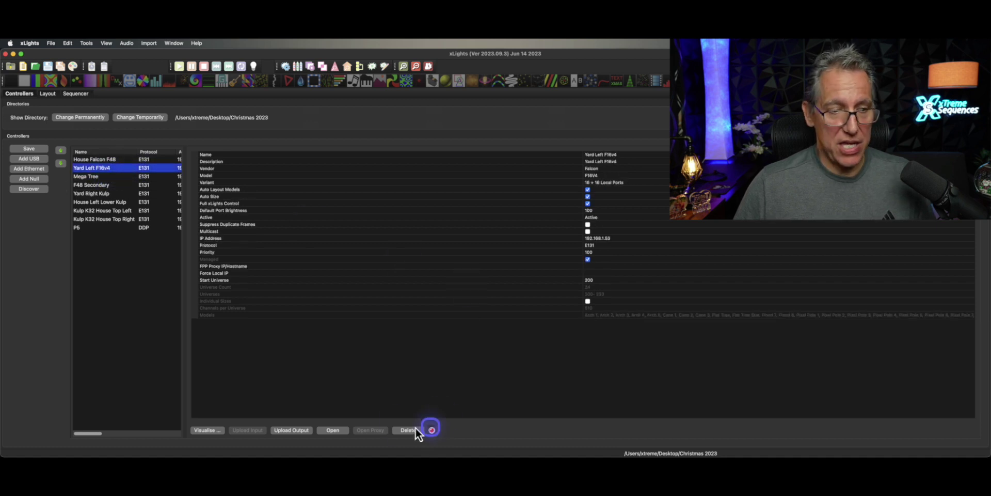
left_click(202, 431)
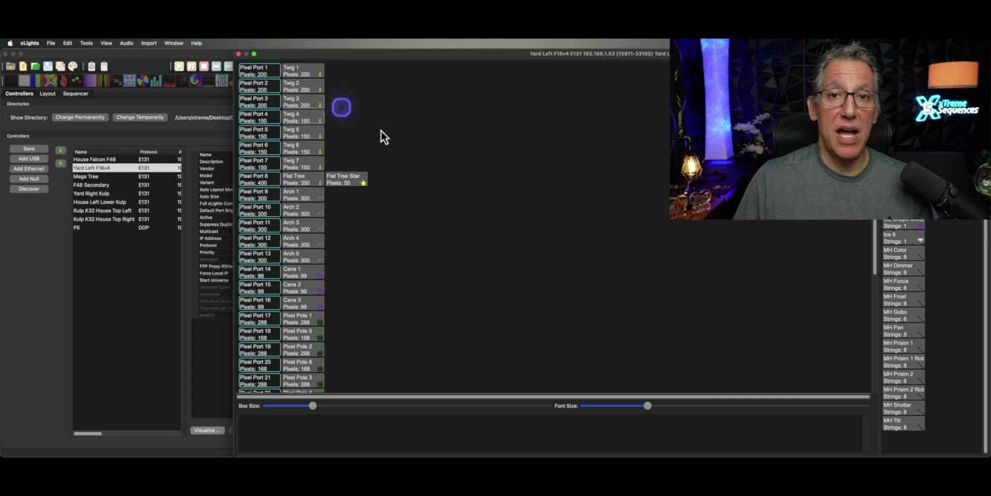
left_click(238, 55)
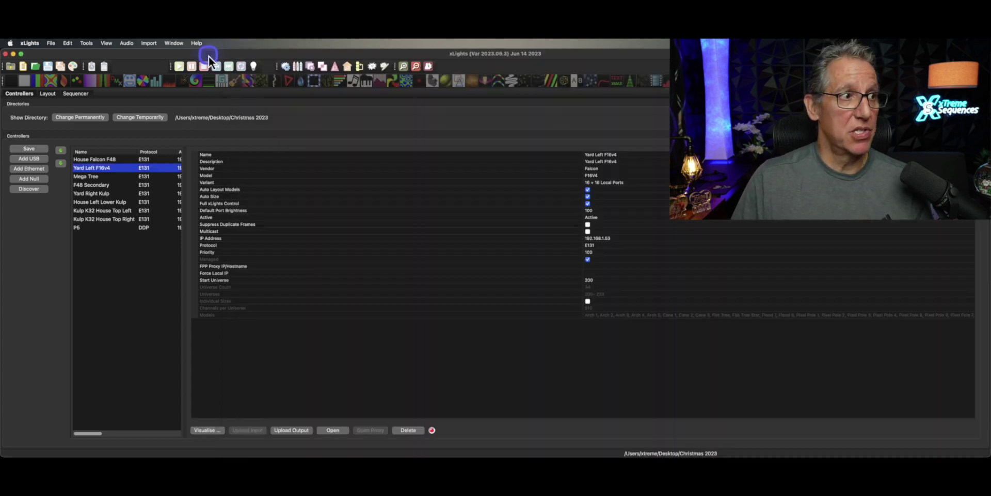
Switch to the Layout view and select the left upper roof model, zooming the 3D view
left_click(46, 95)
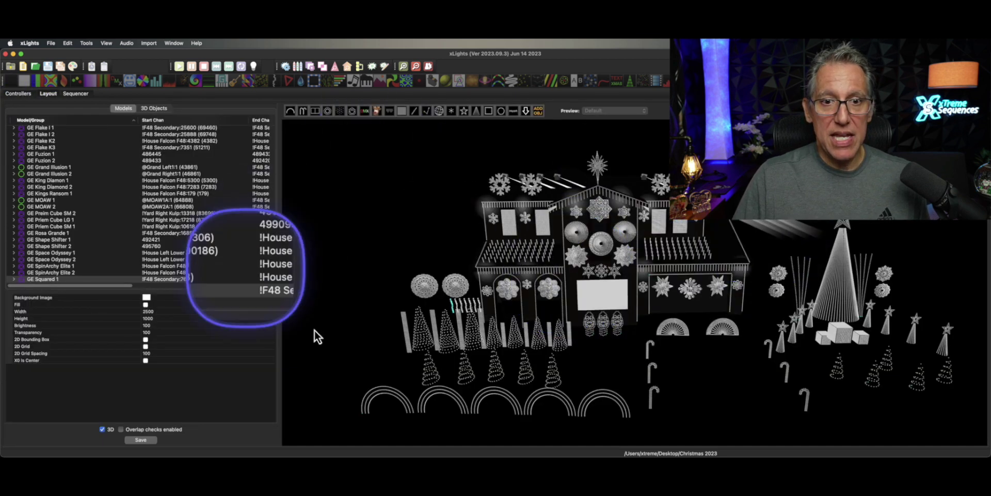
left_click(516, 250)
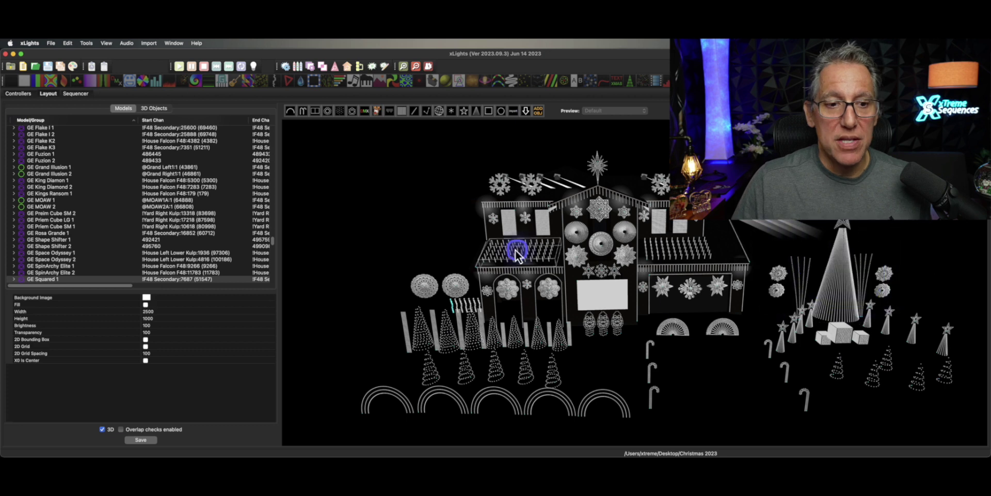
scroll(598, 369, "down", 3)
scroll(599, 364, "up", 6)
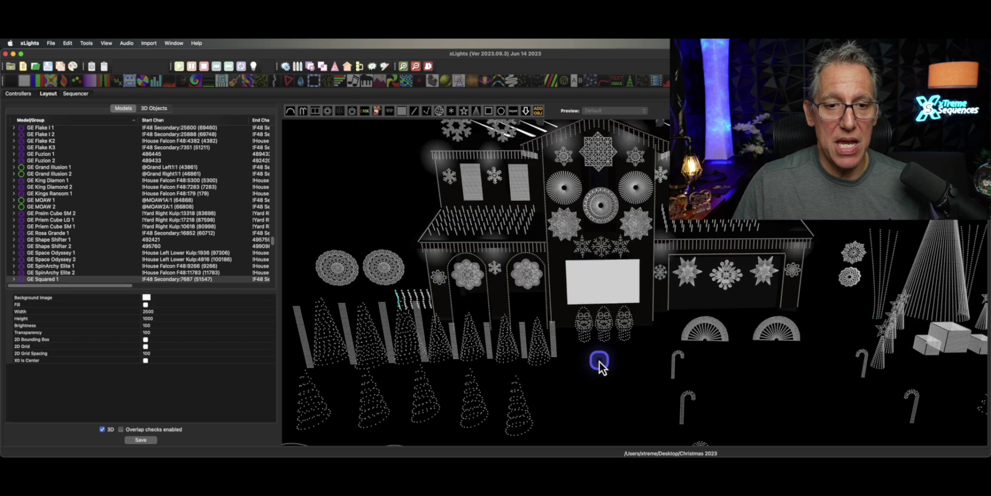
scroll(599, 364, "up", 2)
Inspect the left arch flower model, zoom the view around it, then clear the selection
left_click(455, 266)
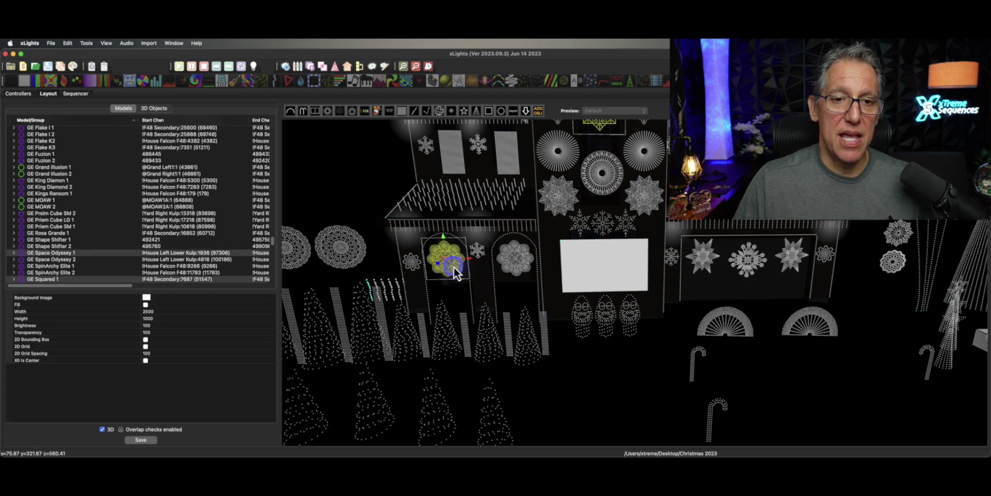
left_click(382, 208)
left_click(425, 245)
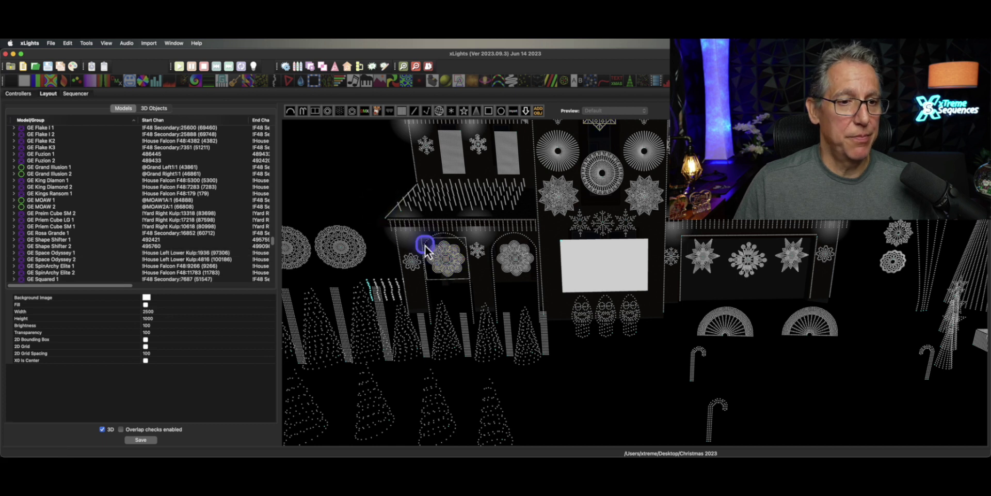
scroll(233, 349, "down", 5)
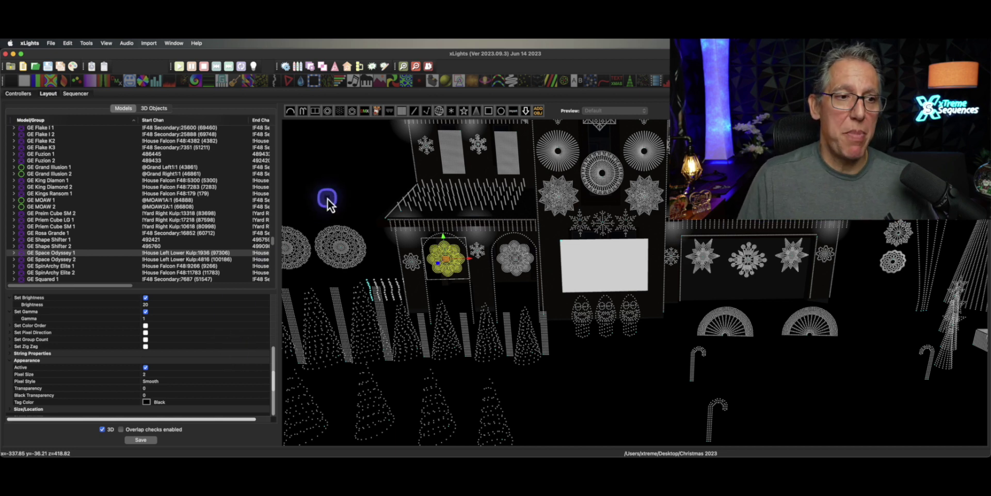
left_click(420, 215)
scroll(669, 261, "down", 5)
scroll(668, 261, "up", 5)
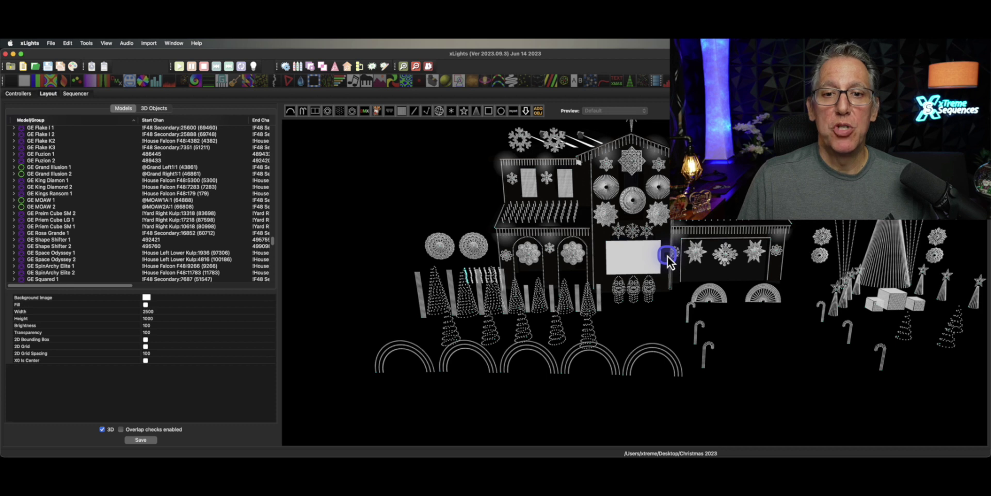
scroll(668, 261, "down", 3)
scroll(609, 286, "up", 3)
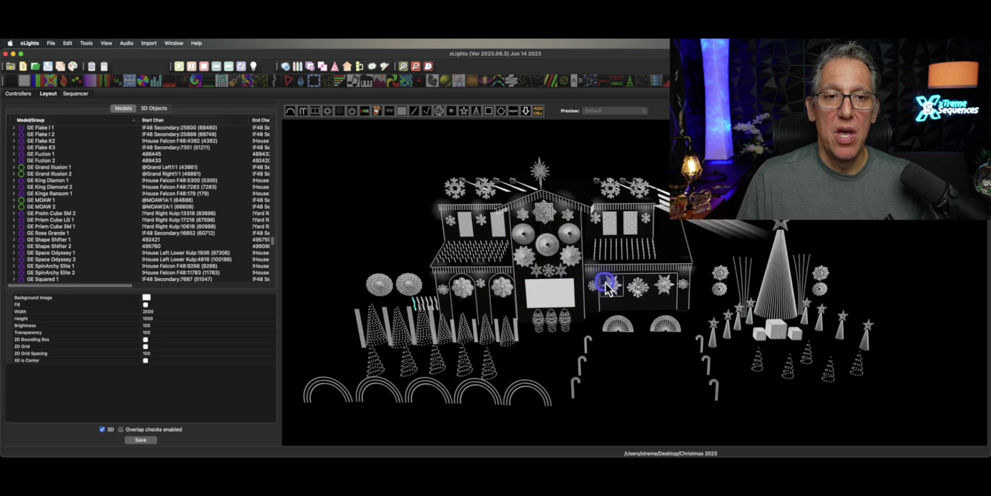
scroll(638, 325, "up", 3)
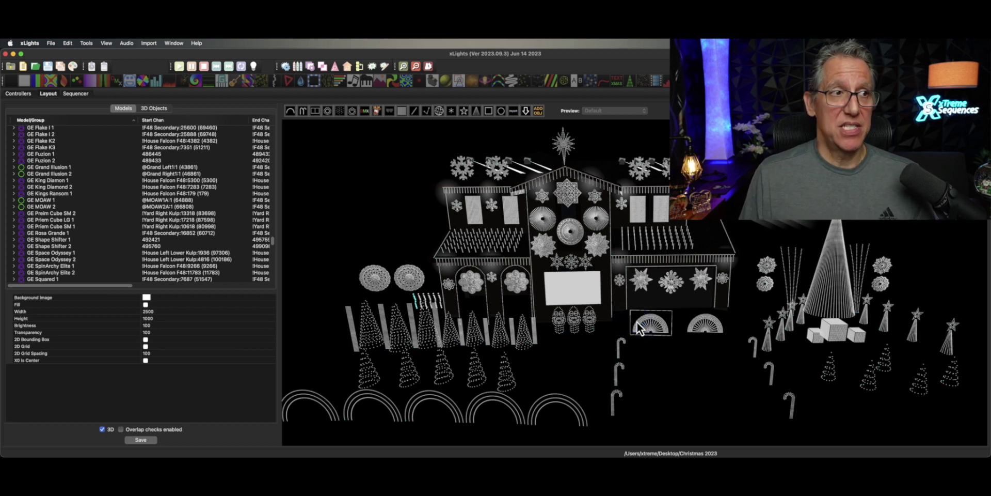
left_click(594, 324)
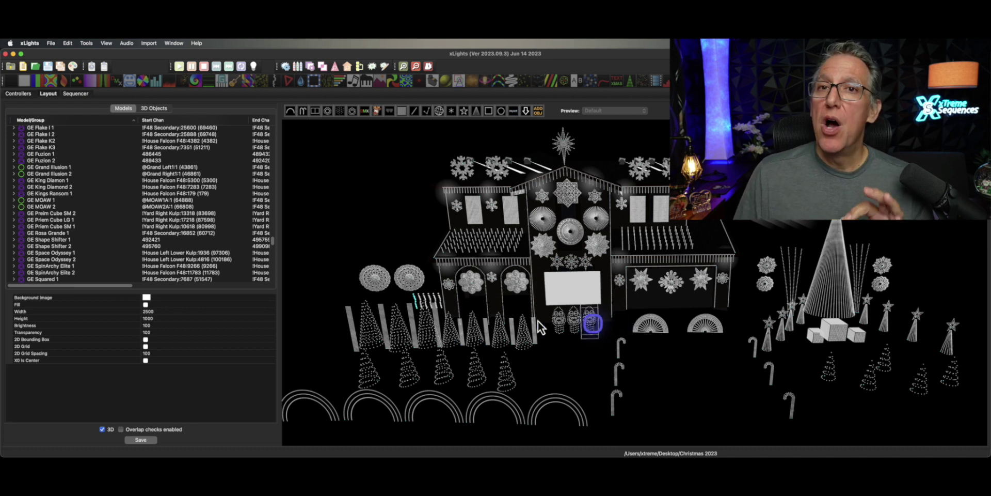
Browse the Tools menu entries down to Export Controller Connections and choose it
left_click(84, 45)
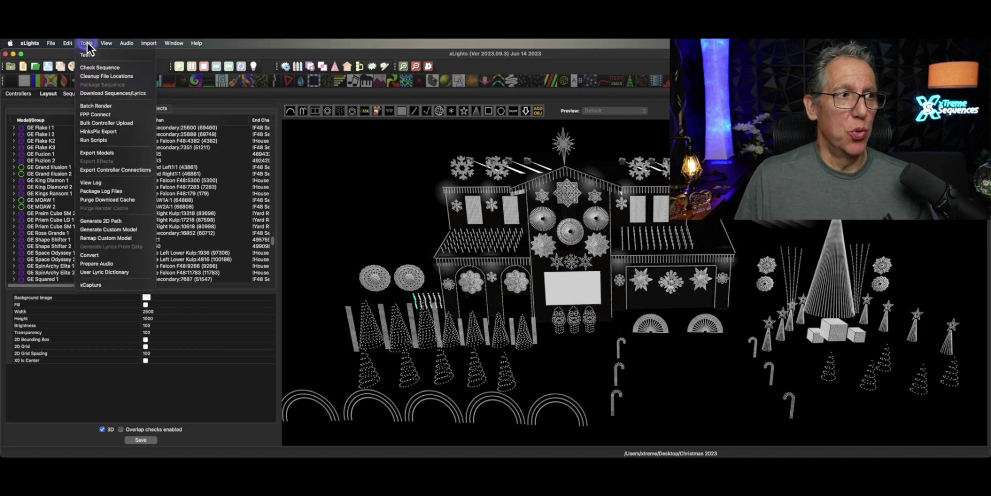
left_click(95, 67)
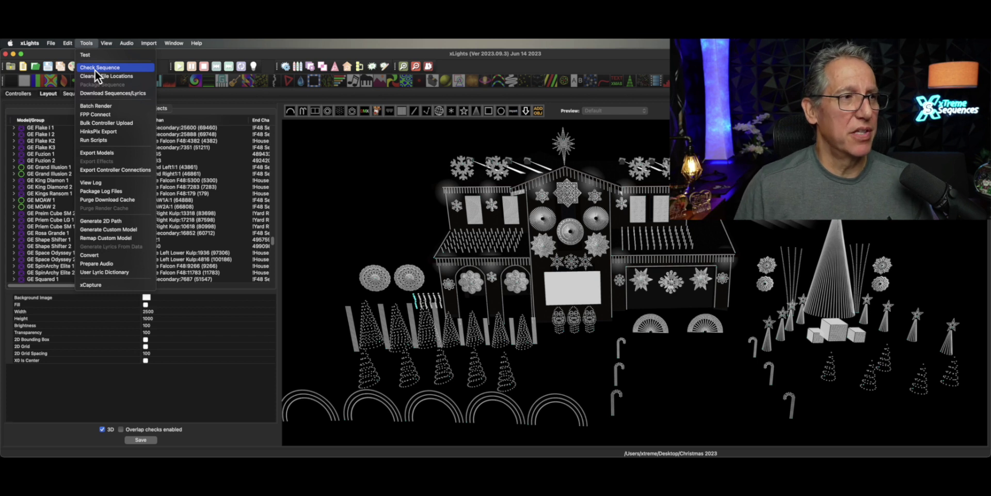
left_click(95, 76)
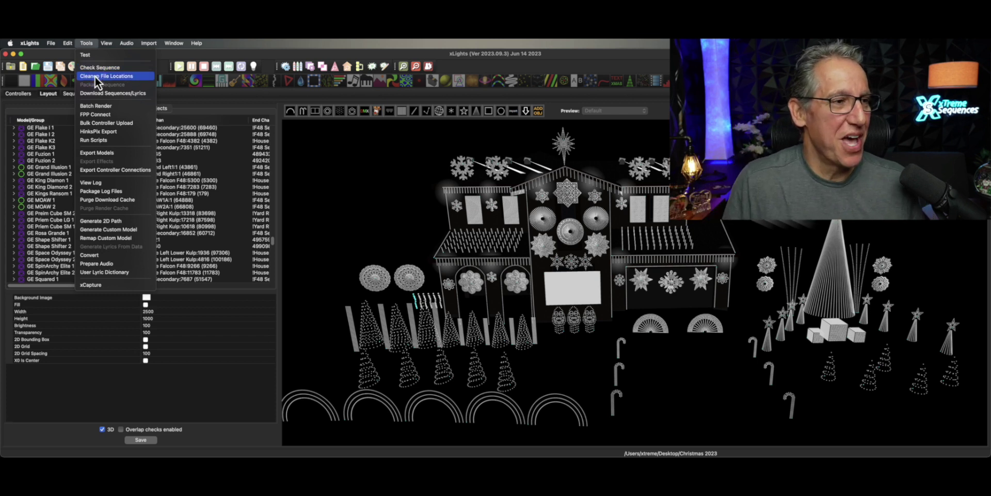
left_click(101, 142)
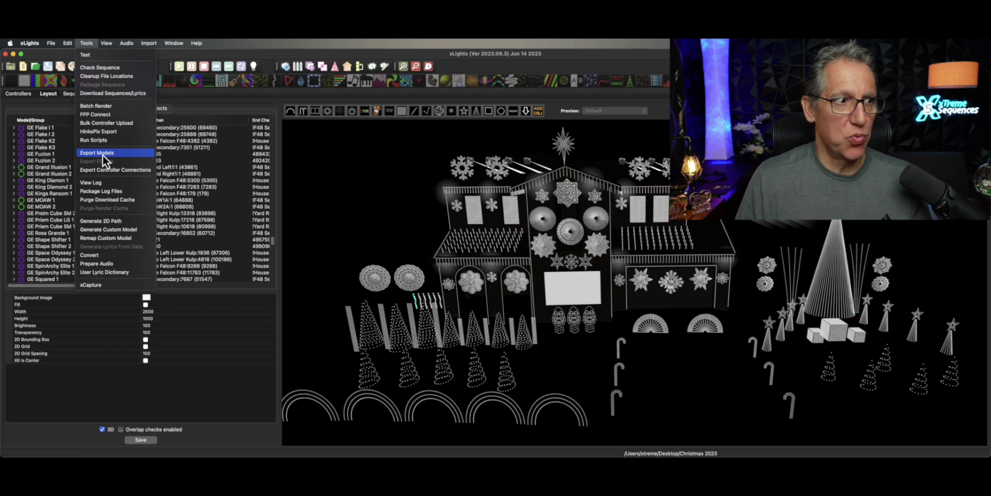
left_click(110, 170)
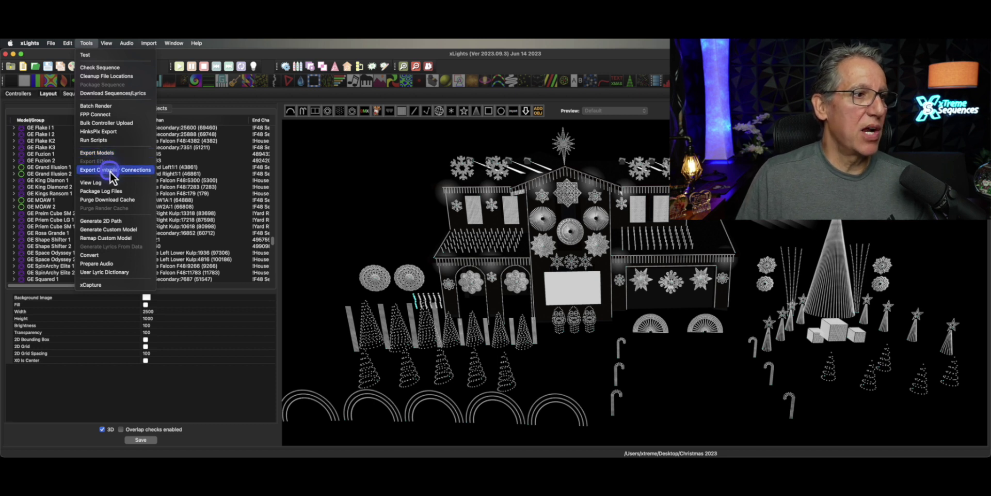